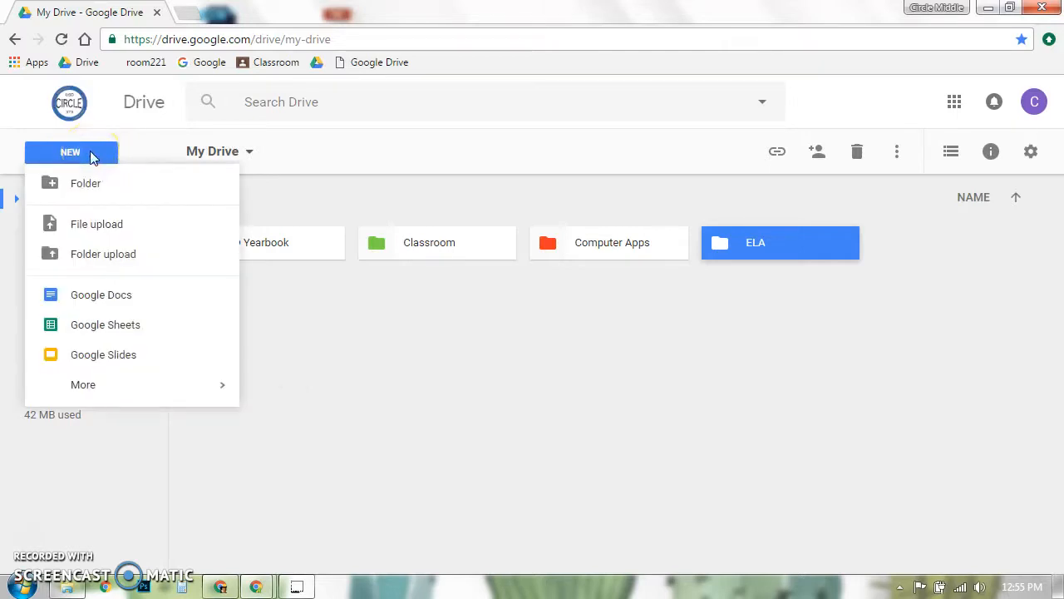
Create a new Google Sheets spreadsheet and narrow column A to about half its default width
click(139, 332)
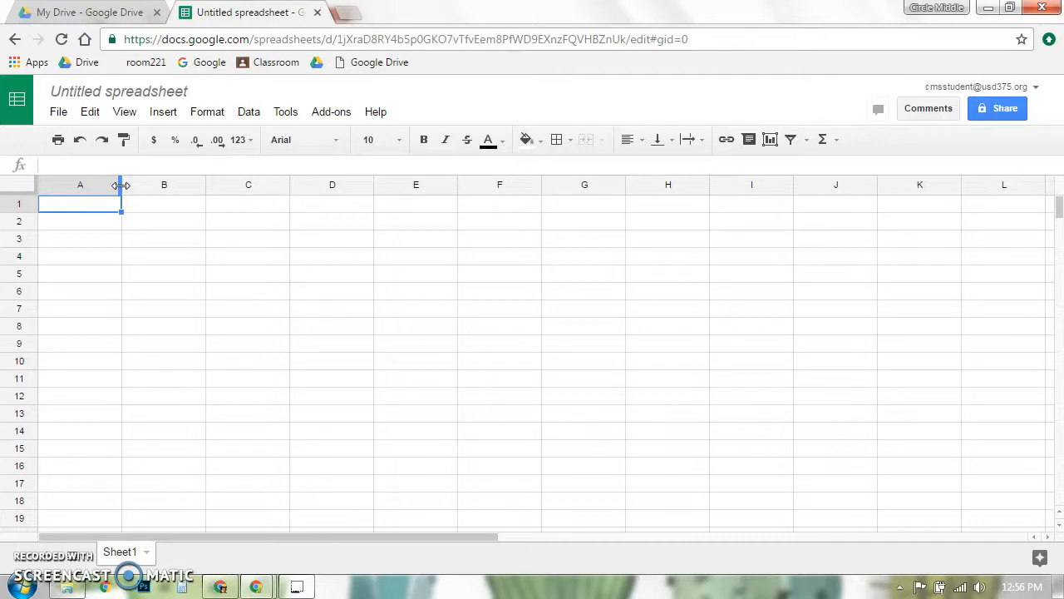
drag(122, 184, 78, 186)
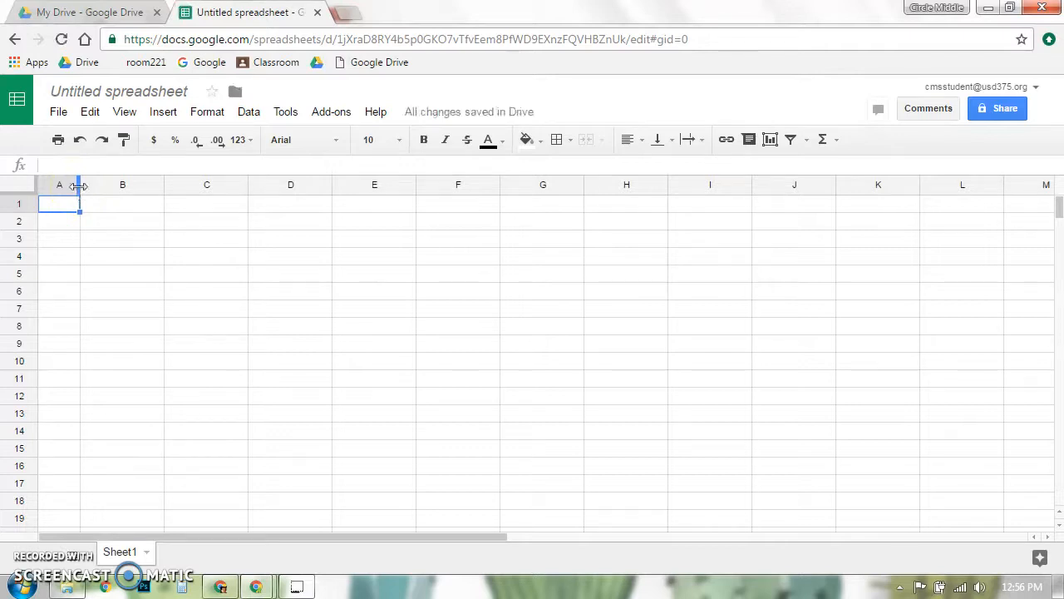
Try narrowing columns B and C to less than half their default width, and undo both width changes
drag(163, 185, 109, 204)
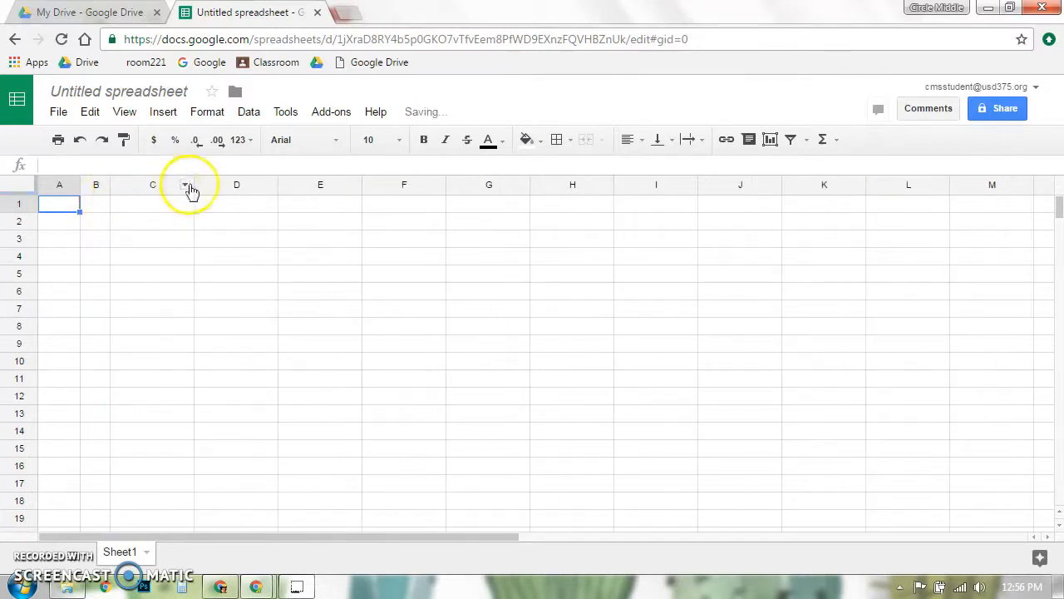
drag(194, 181, 140, 202)
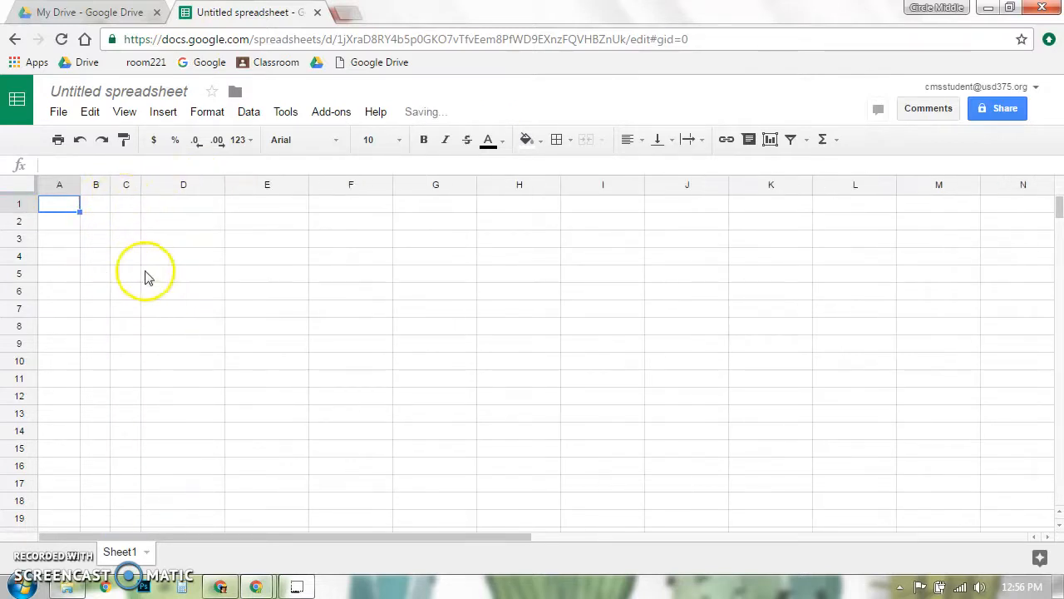
click(80, 140)
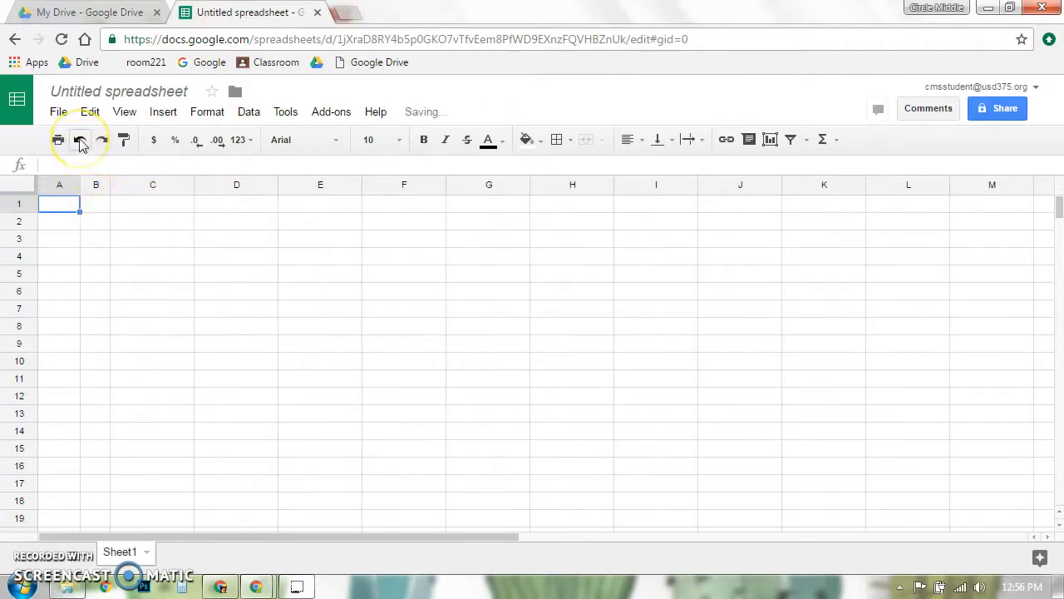
click(80, 140)
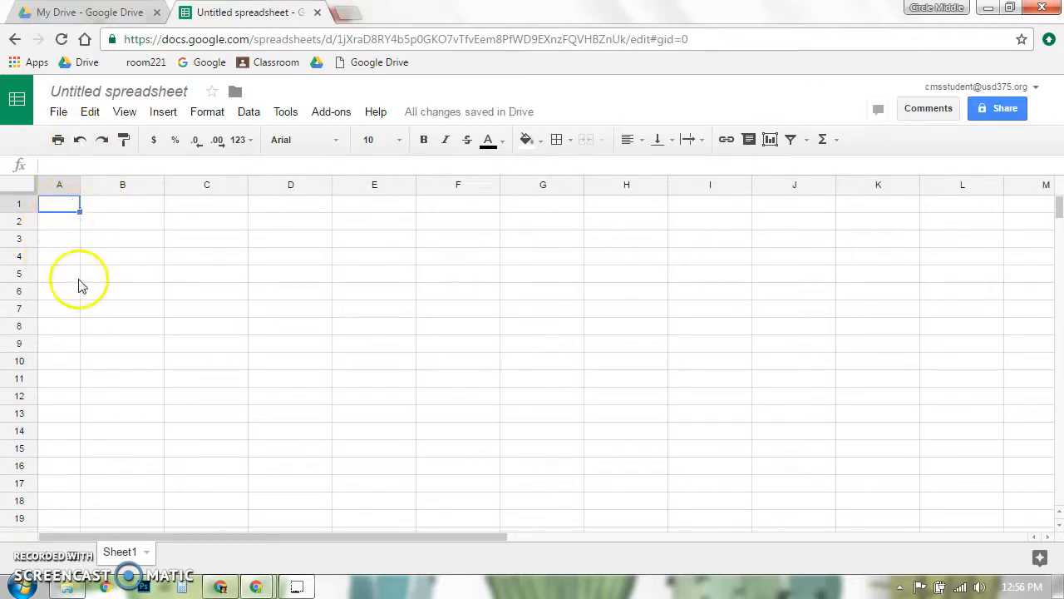
Copy the narrowed column A and insert one column to the left of it
right_click(59, 192)
click(80, 226)
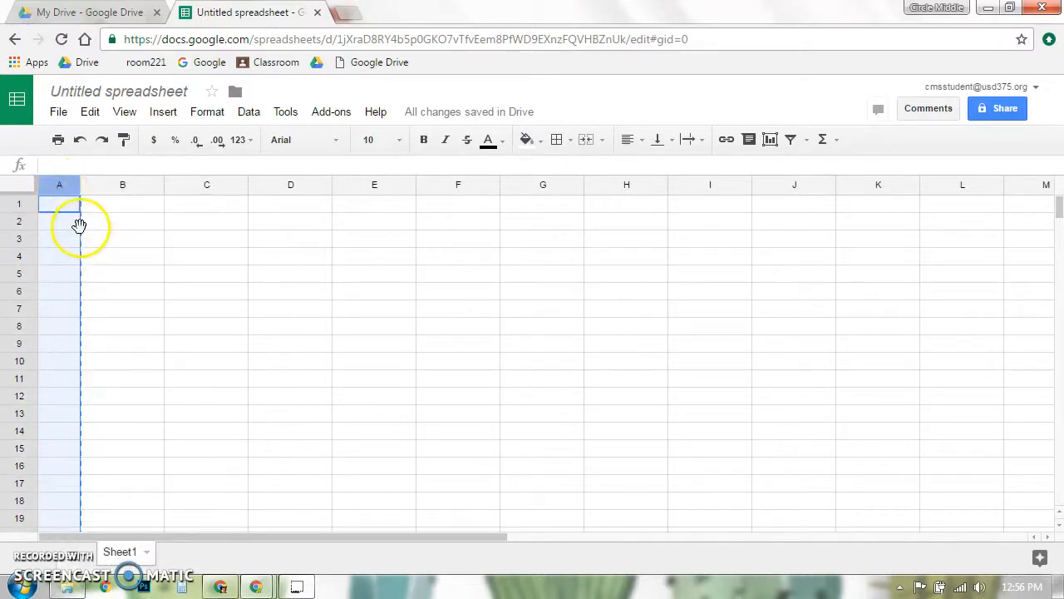
right_click(55, 186)
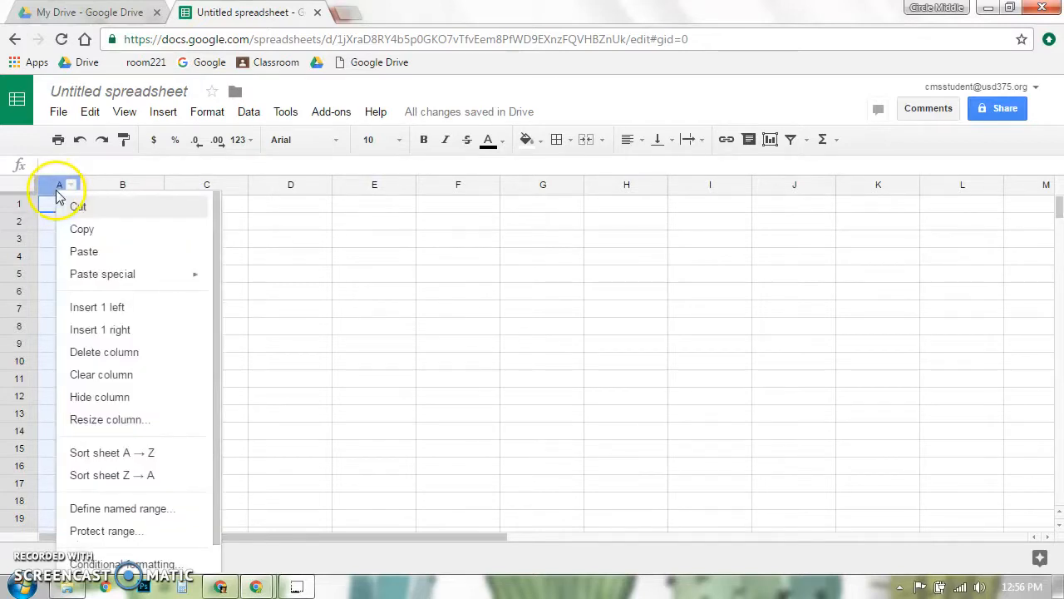
click(121, 309)
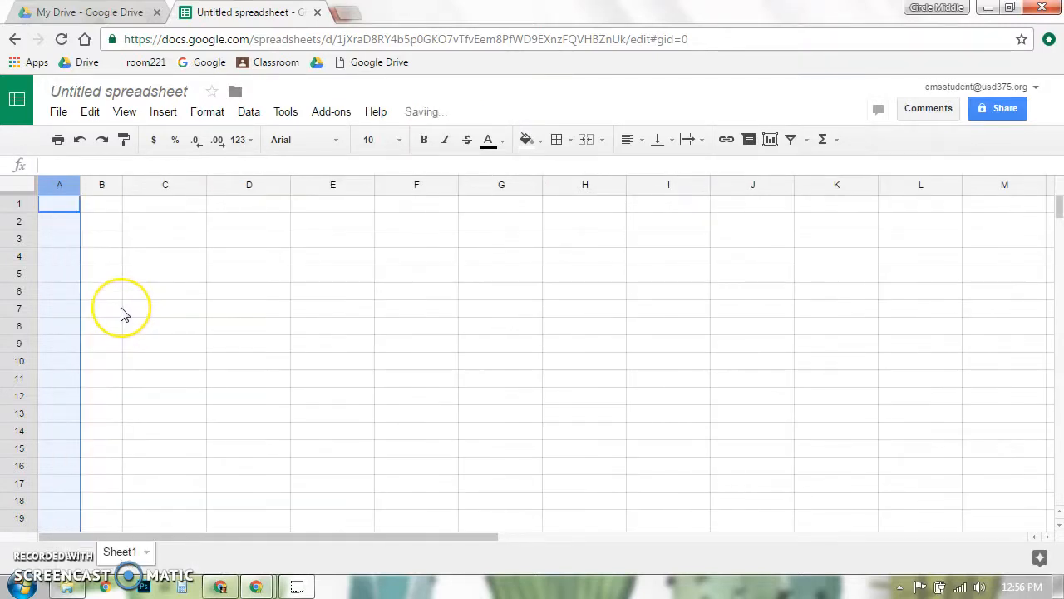
click(93, 184)
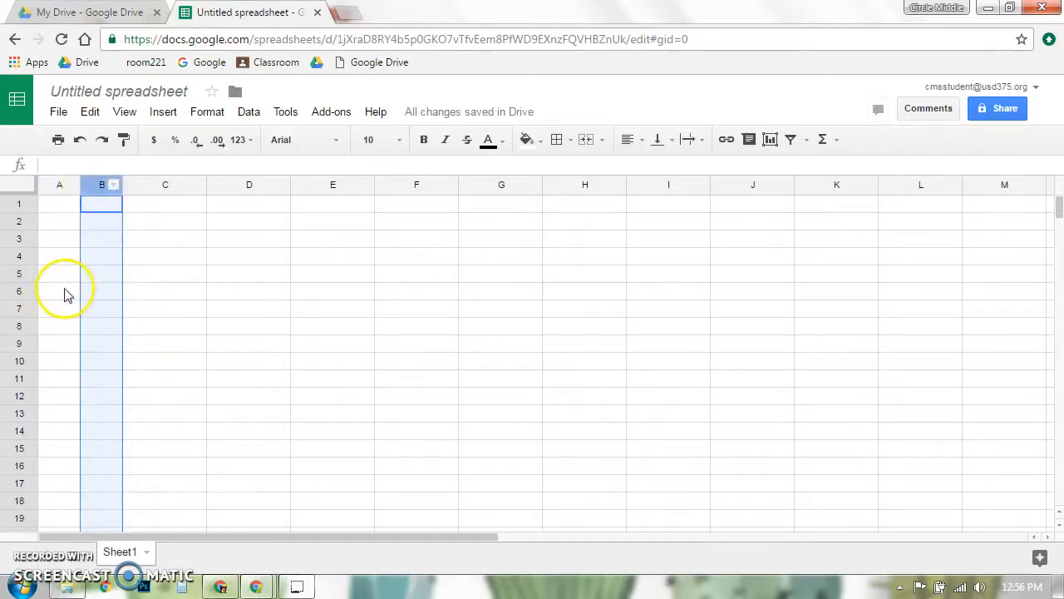
click(167, 259)
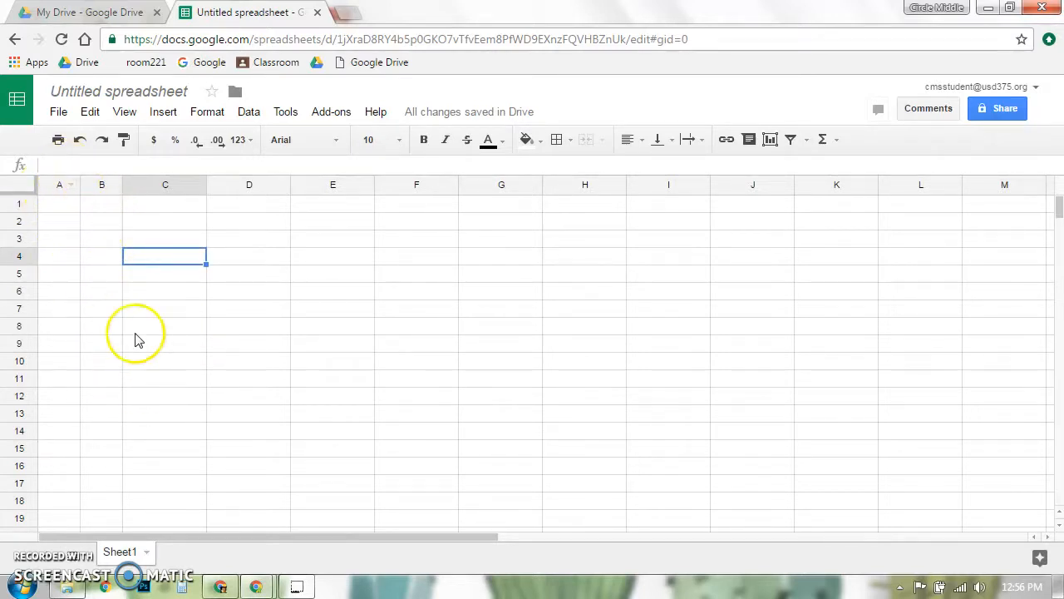
Insert two more narrow columns to the left of columns A and B
drag(47, 191, 104, 245)
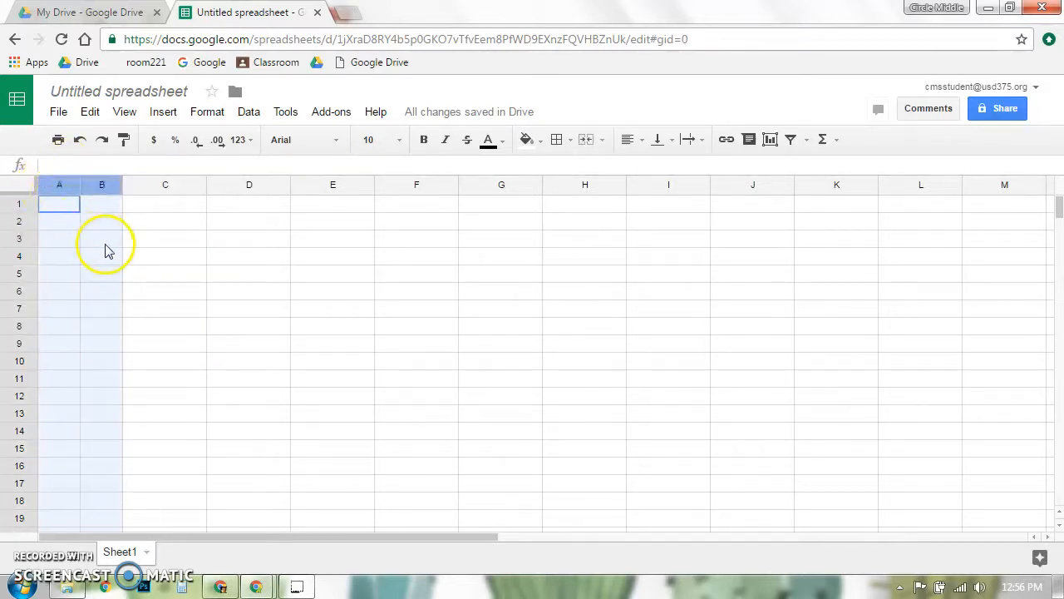
right_click(48, 195)
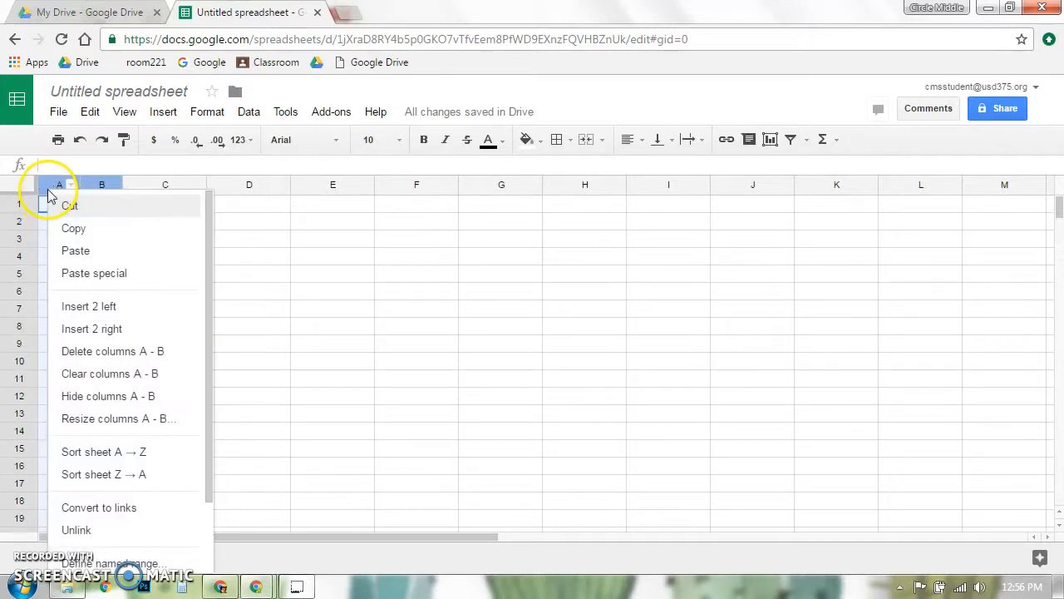
click(83, 309)
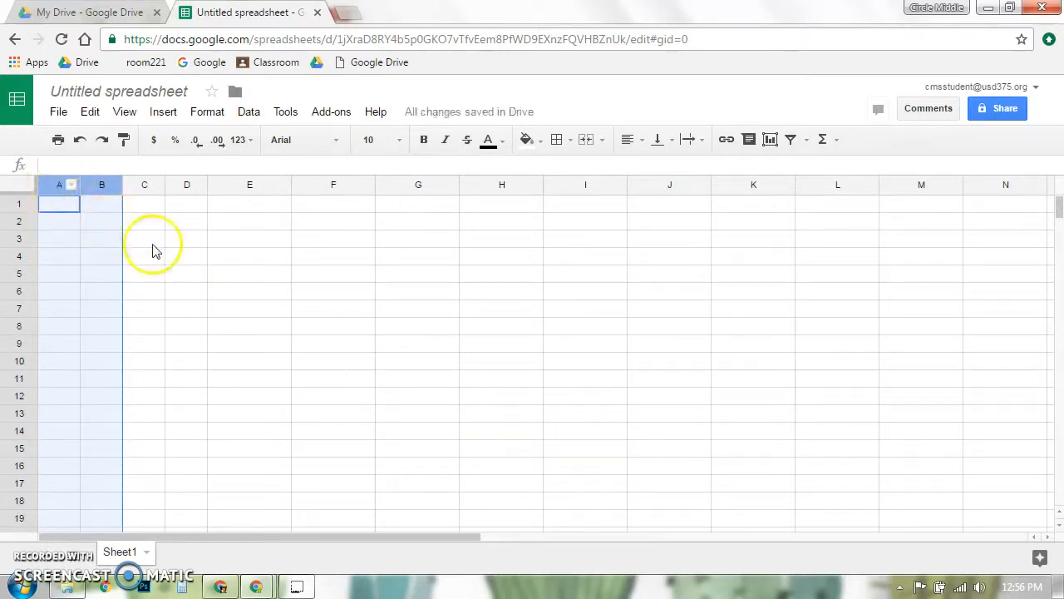
click(229, 271)
Insert four more narrow columns to the left of columns A through D
click(42, 184)
drag(53, 189, 195, 237)
click(241, 252)
drag(59, 185, 178, 244)
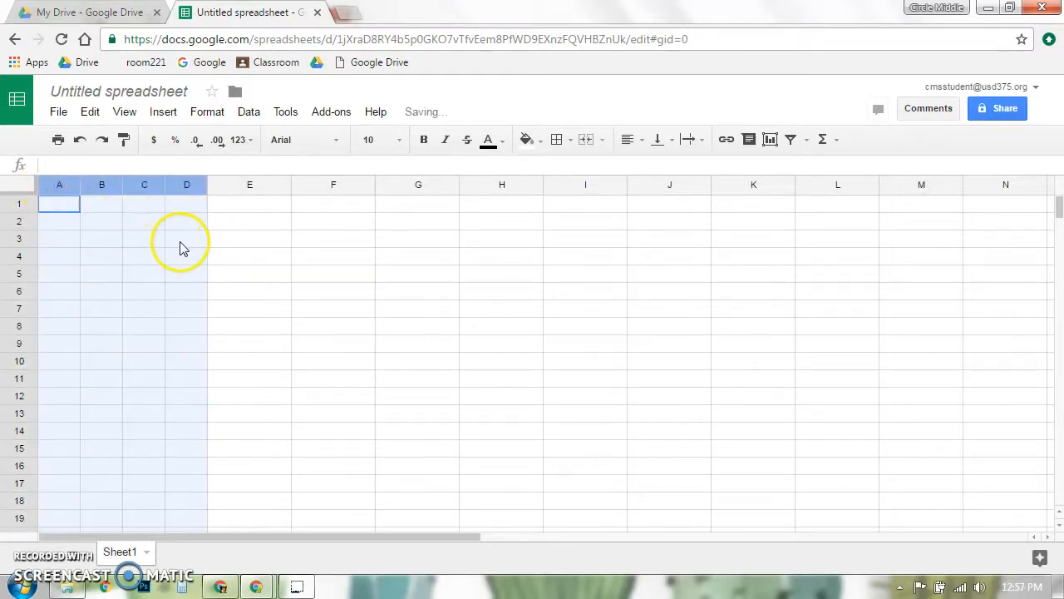
right_click(59, 191)
click(128, 314)
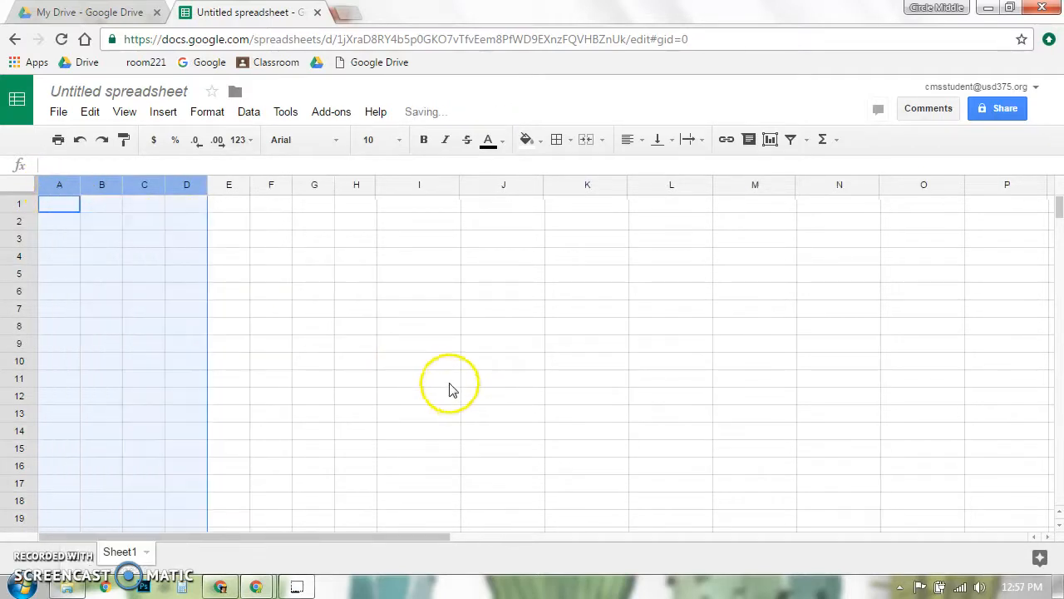
click(288, 311)
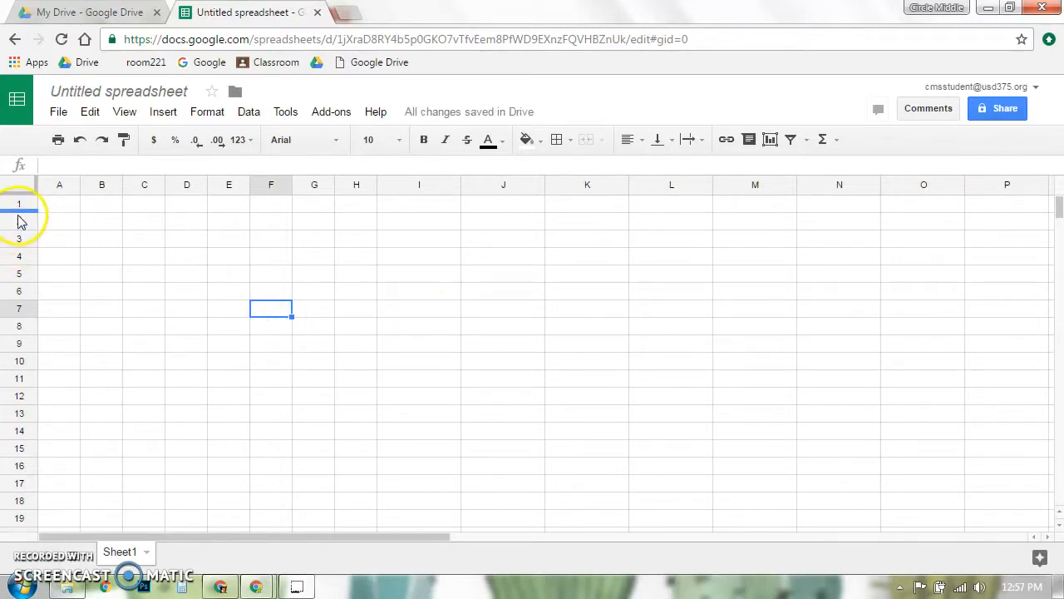
Try making row 1 and row 3 taller and column A wider, and undo all three size changes
drag(17, 211, 17, 275)
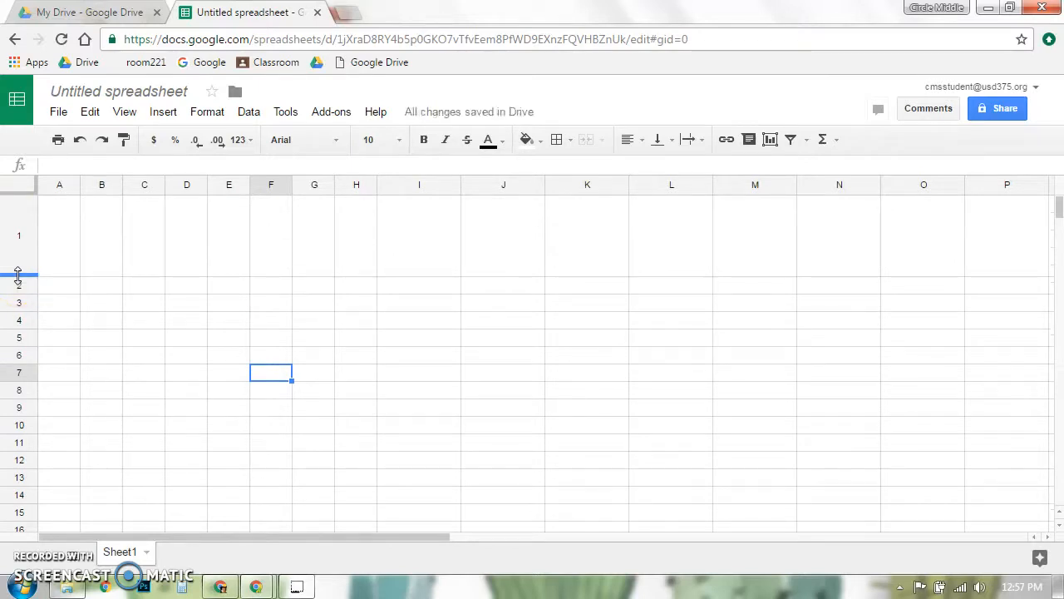
drag(80, 184, 126, 197)
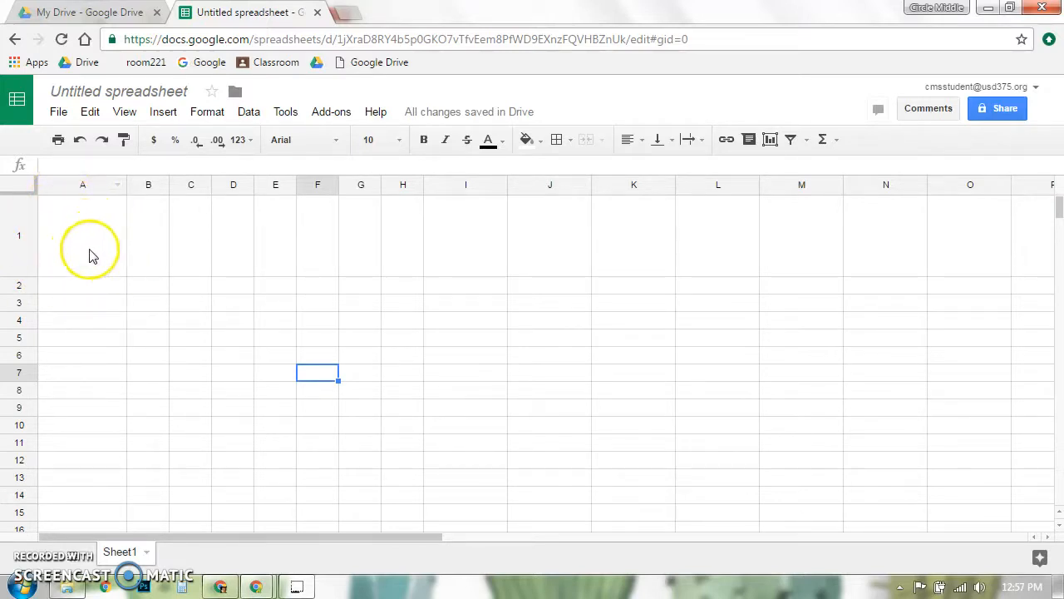
drag(19, 311, 19, 342)
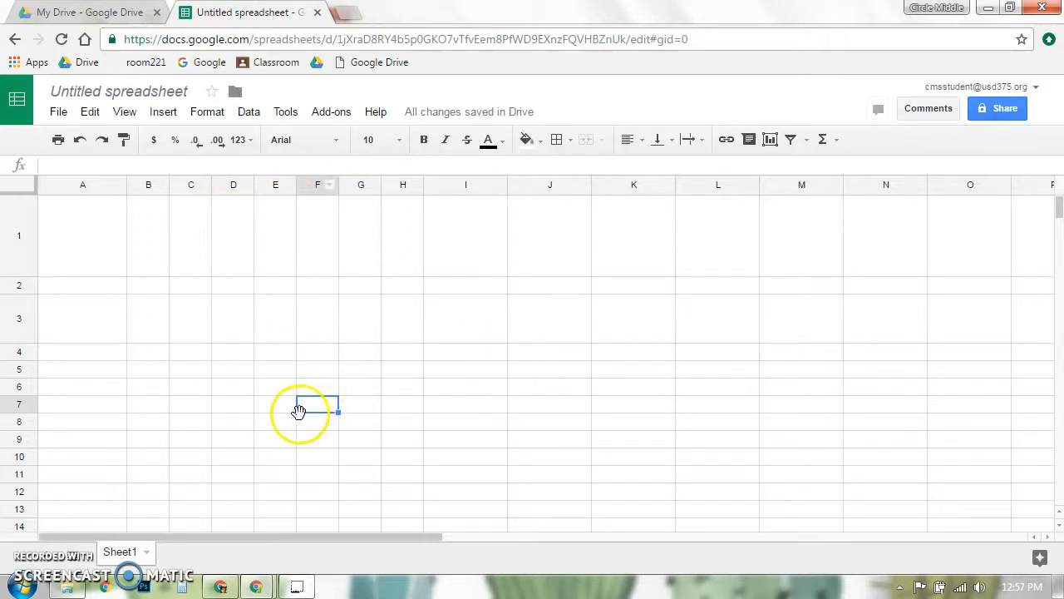
click(80, 142)
click(80, 142)
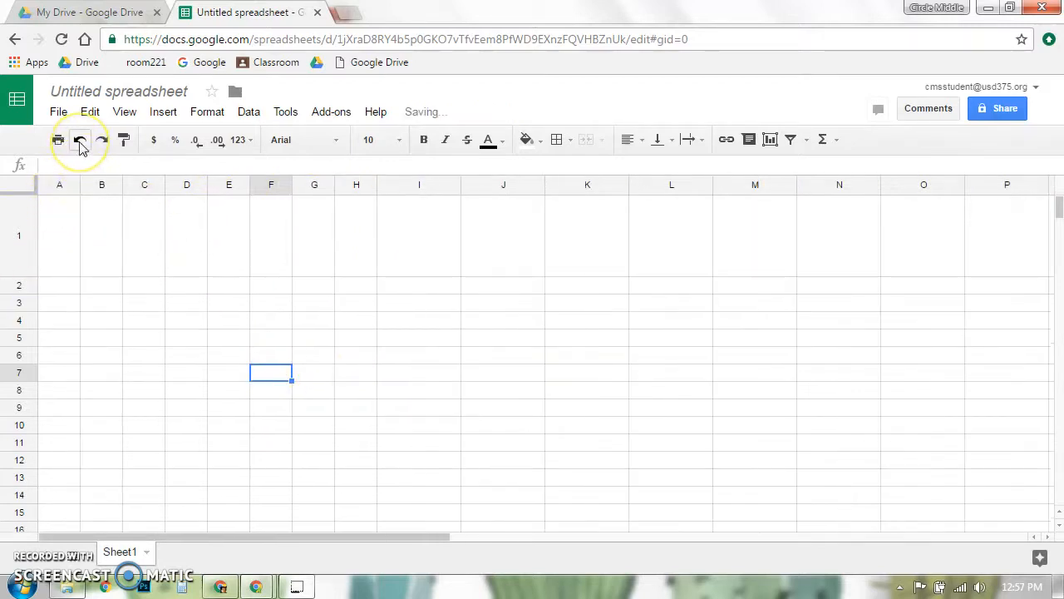
click(80, 142)
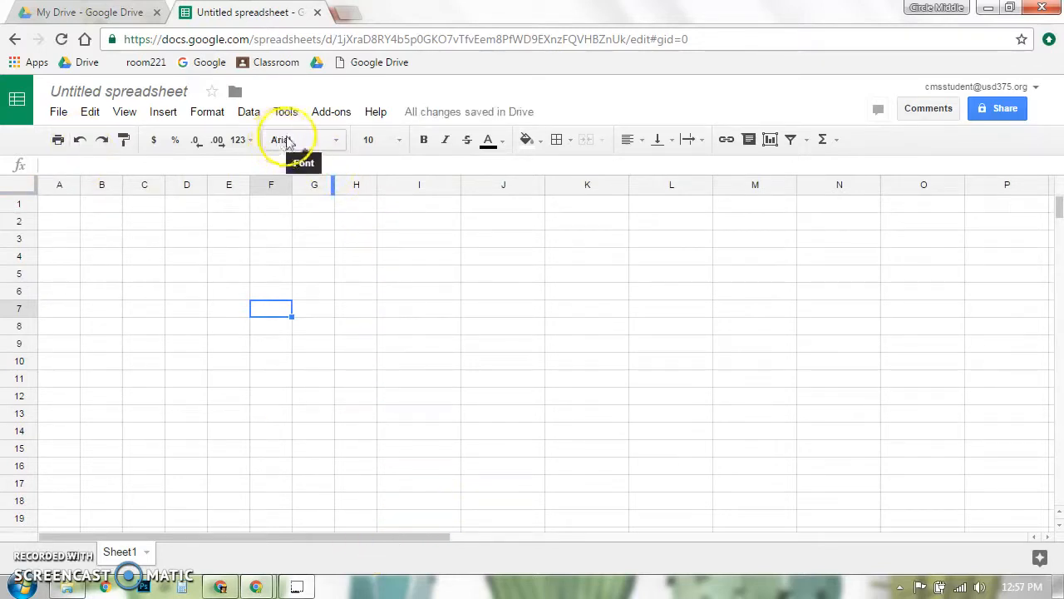
Browse the full list of additional fonts sorted by popularity, and close the Fonts dialog without choosing any
click(337, 143)
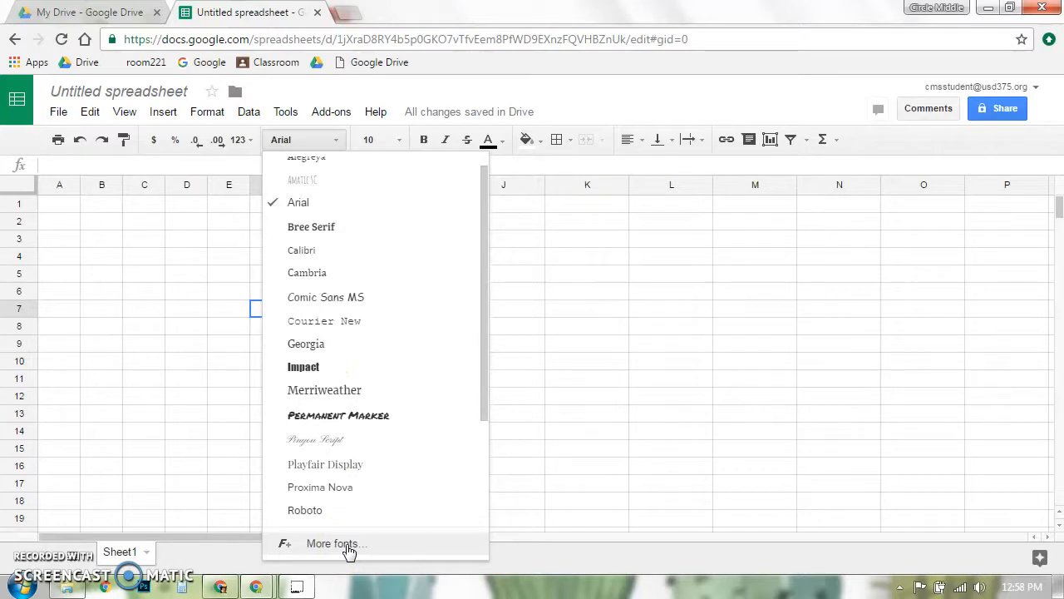
click(348, 545)
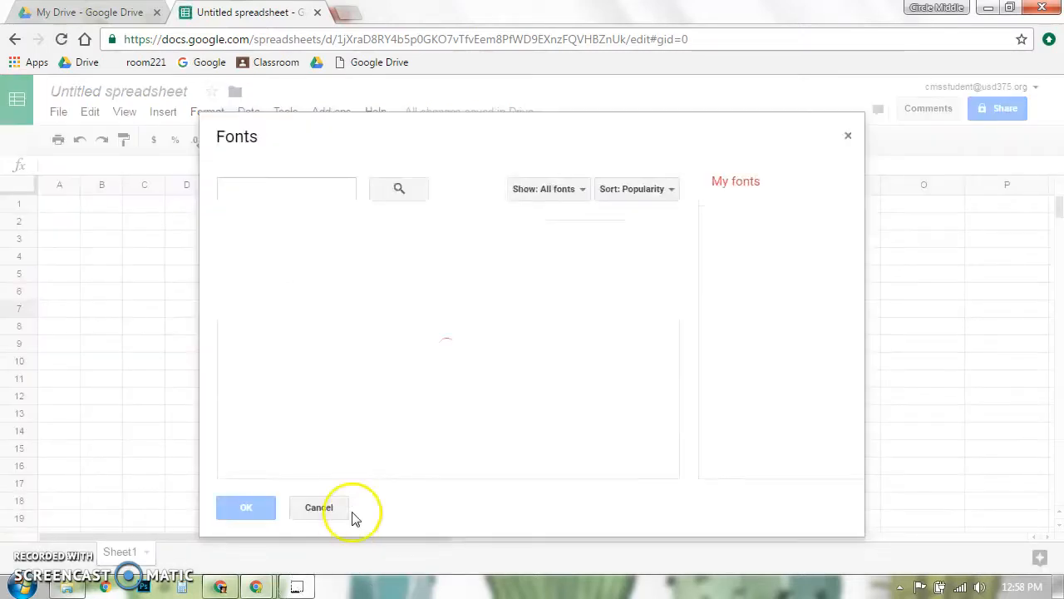
scroll(282, 400, down, 2)
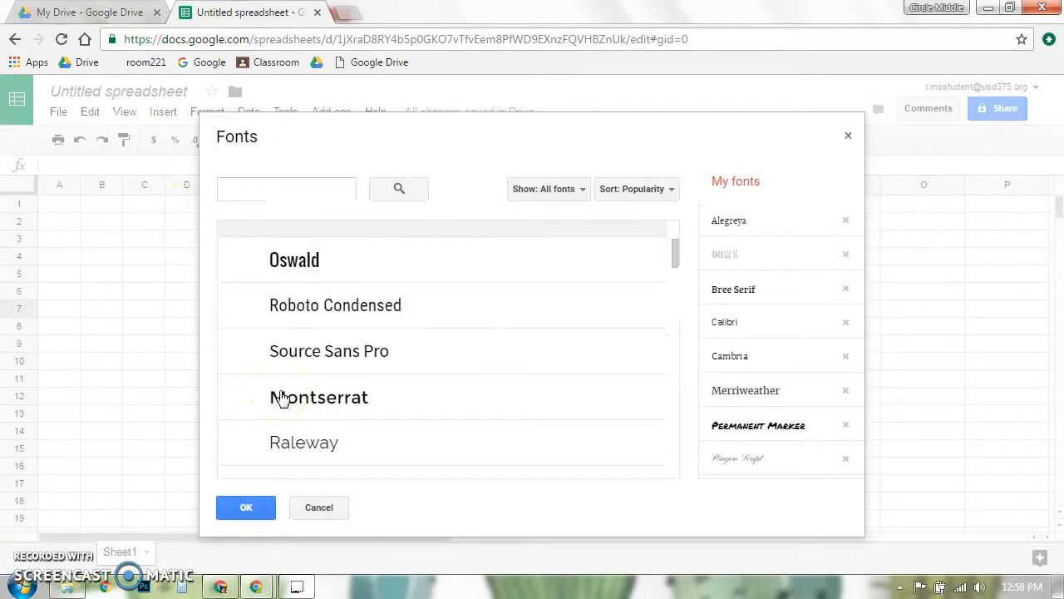
scroll(285, 403, down, 5)
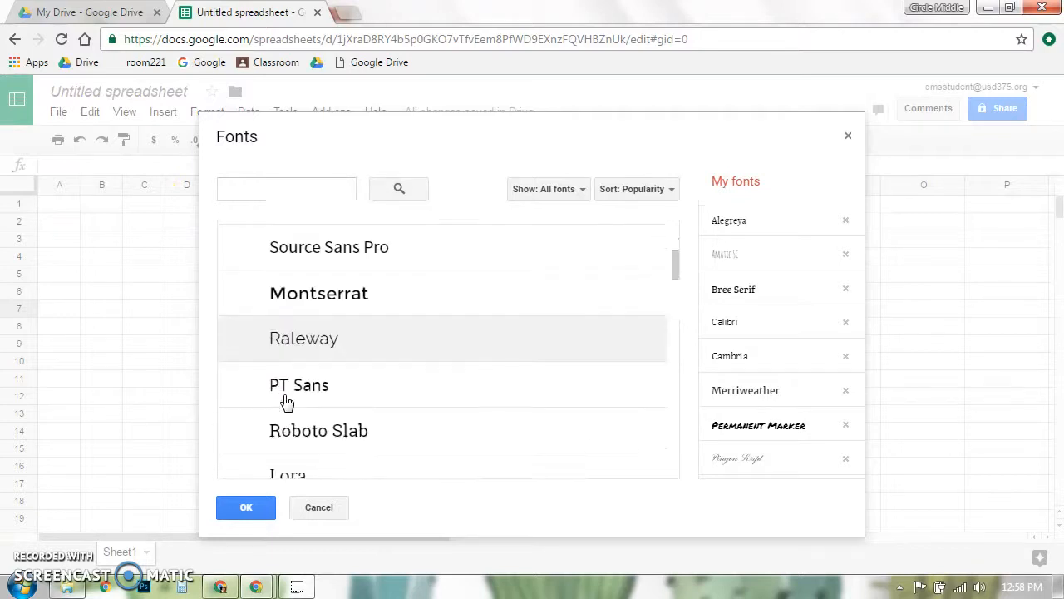
scroll(318, 366, down, 8)
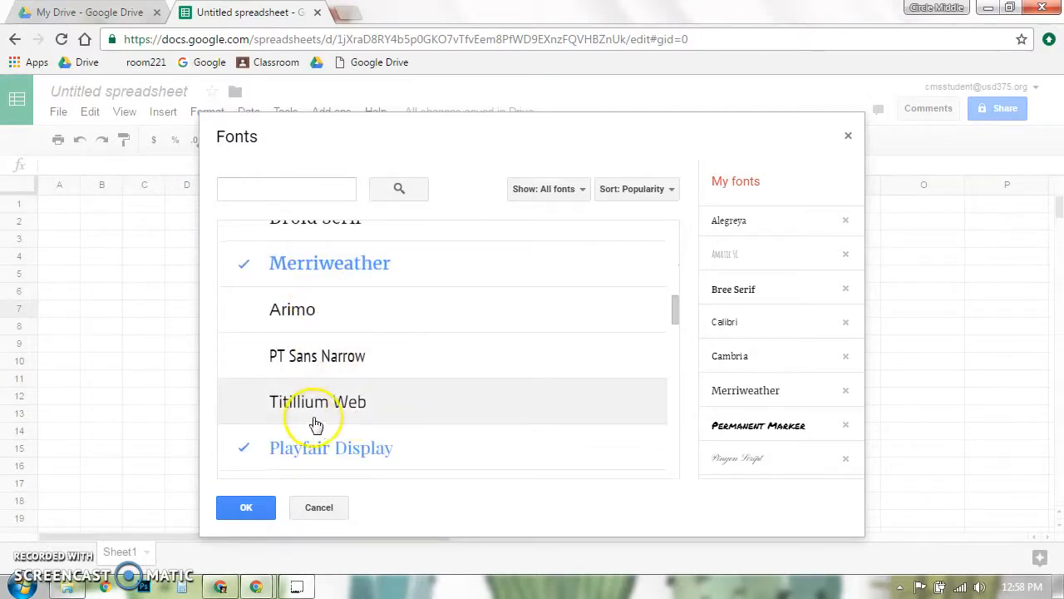
scroll(326, 396, down, 2)
scroll(306, 390, down, 4)
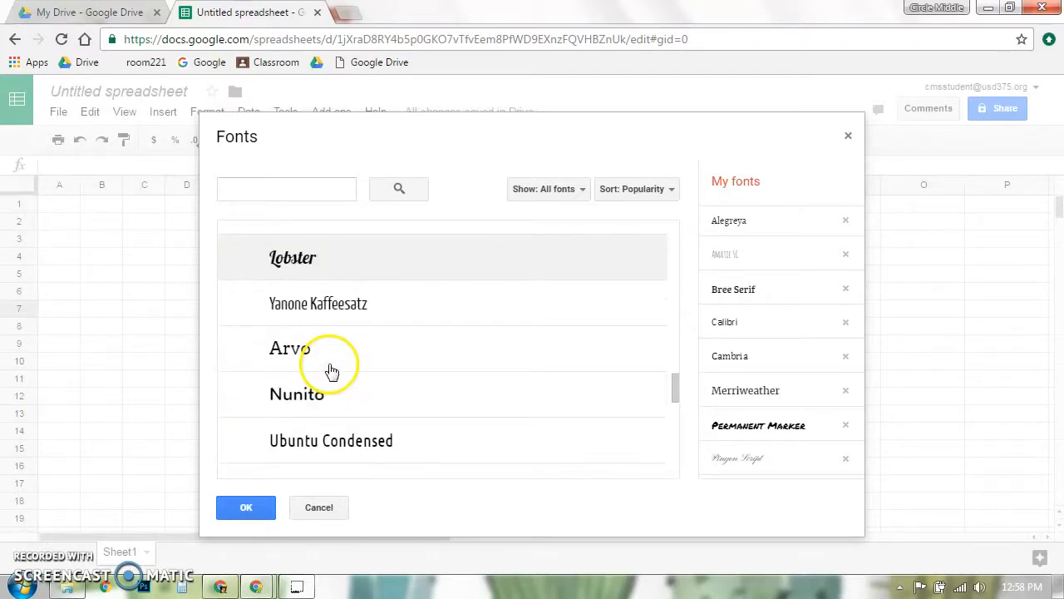
scroll(356, 433, down, 5)
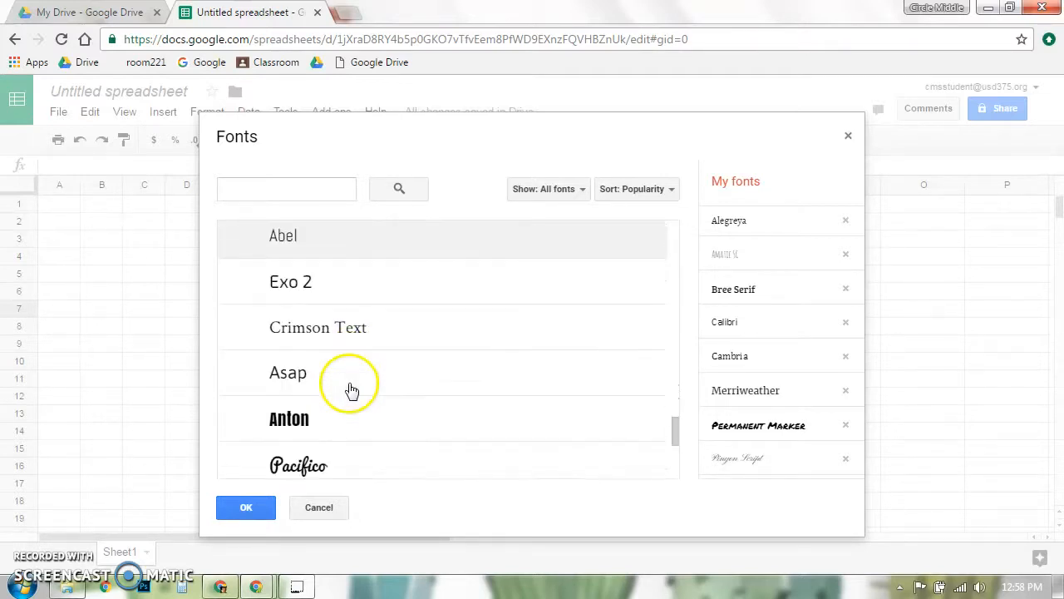
scroll(327, 314, down, 4)
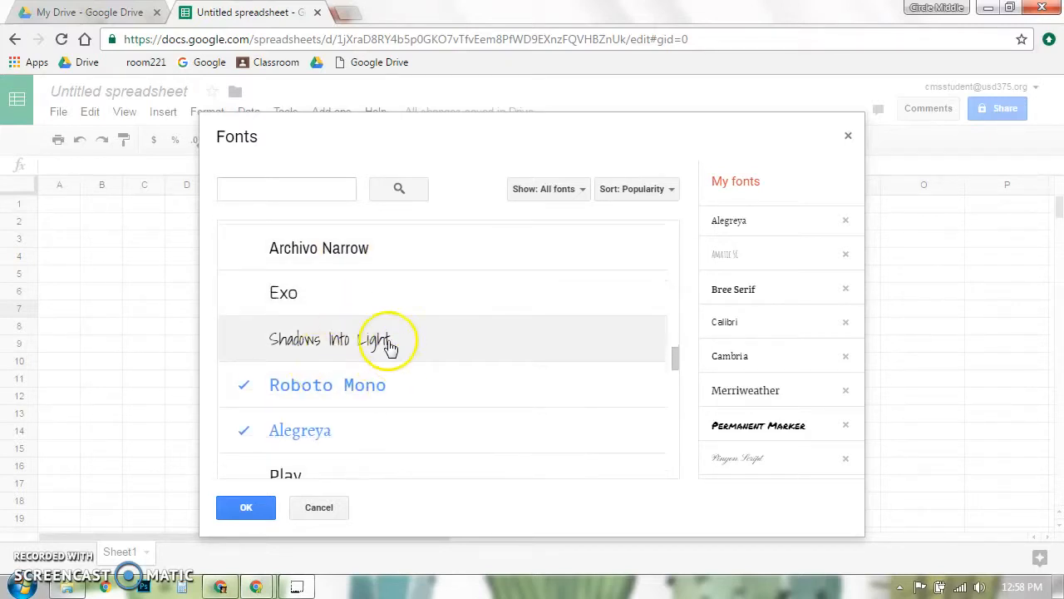
scroll(339, 353, down, 2)
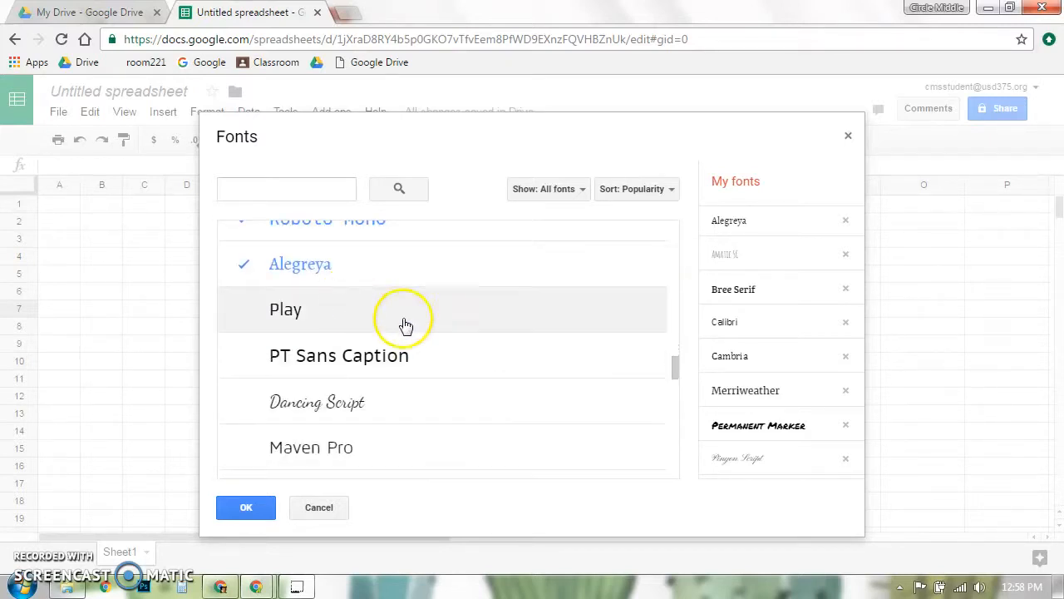
scroll(403, 420, down, 4)
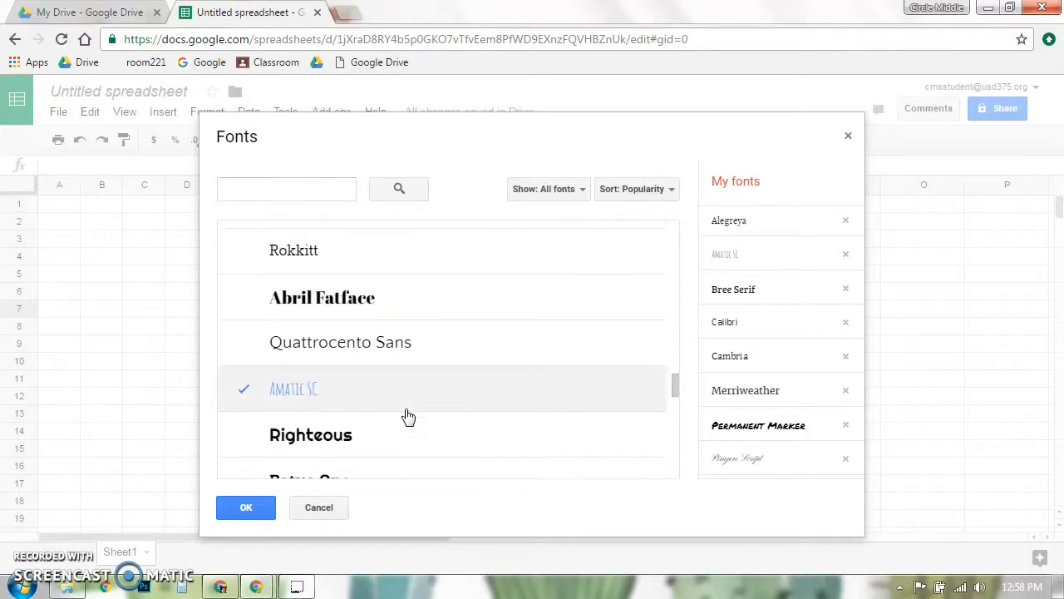
scroll(400, 427, down, 1)
scroll(416, 408, down, 2)
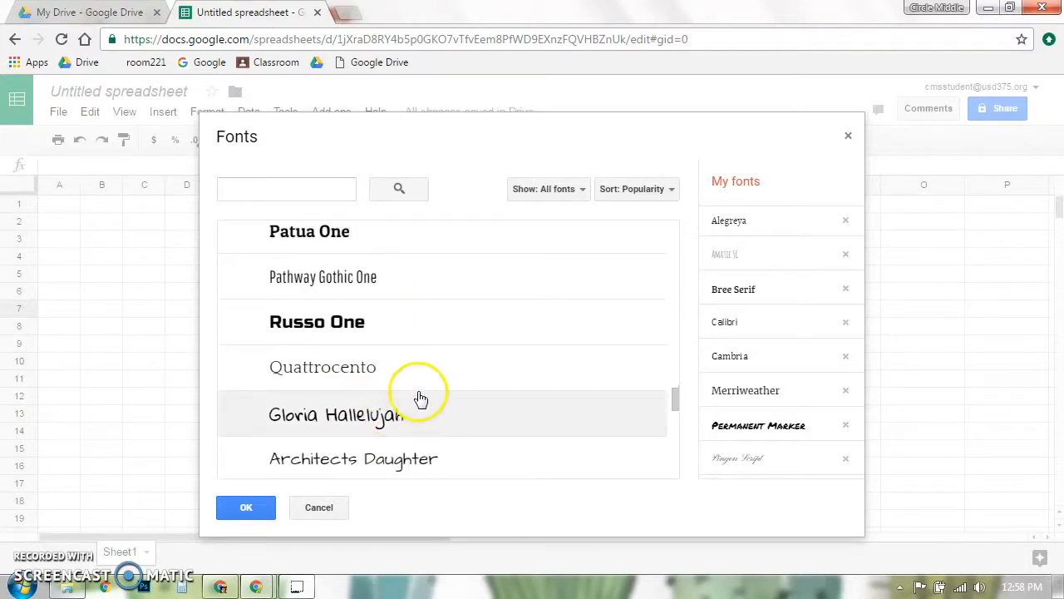
scroll(424, 435, down, 3)
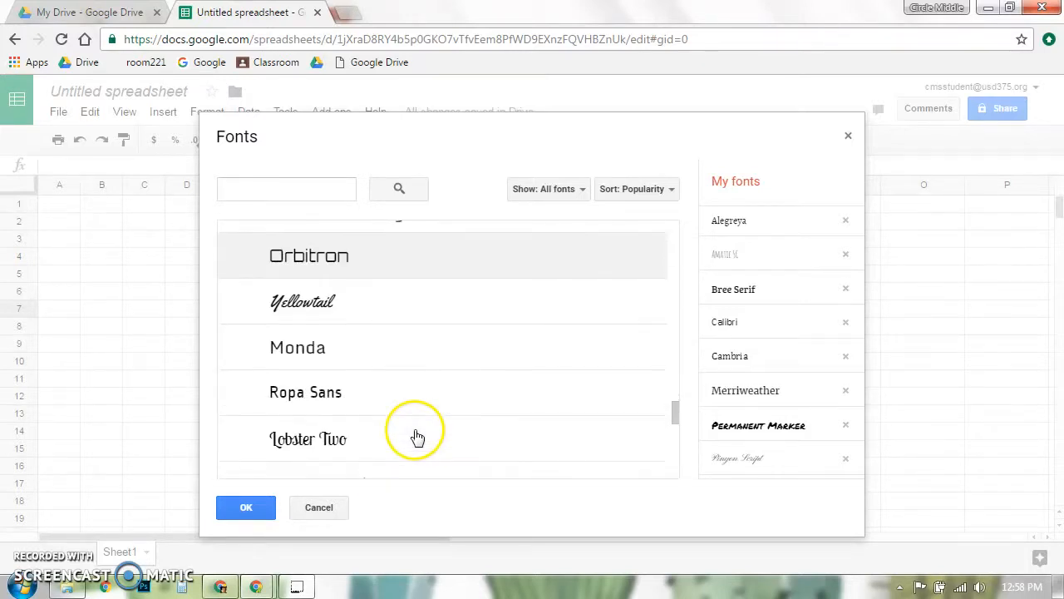
scroll(286, 357, down, 3)
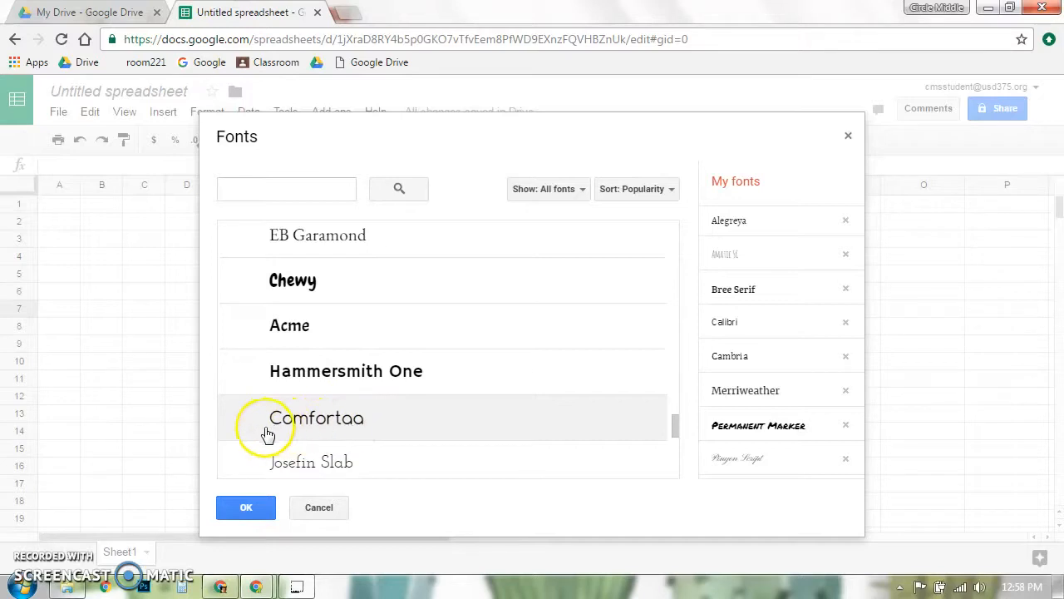
scroll(371, 433, down, 3)
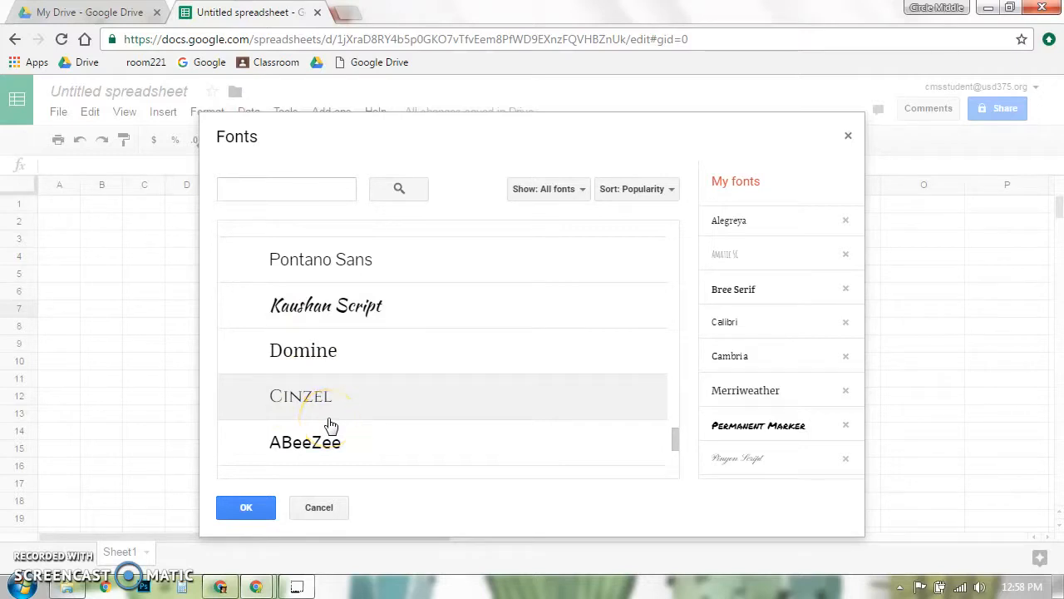
scroll(331, 425, down, 3)
scroll(346, 451, down, 3)
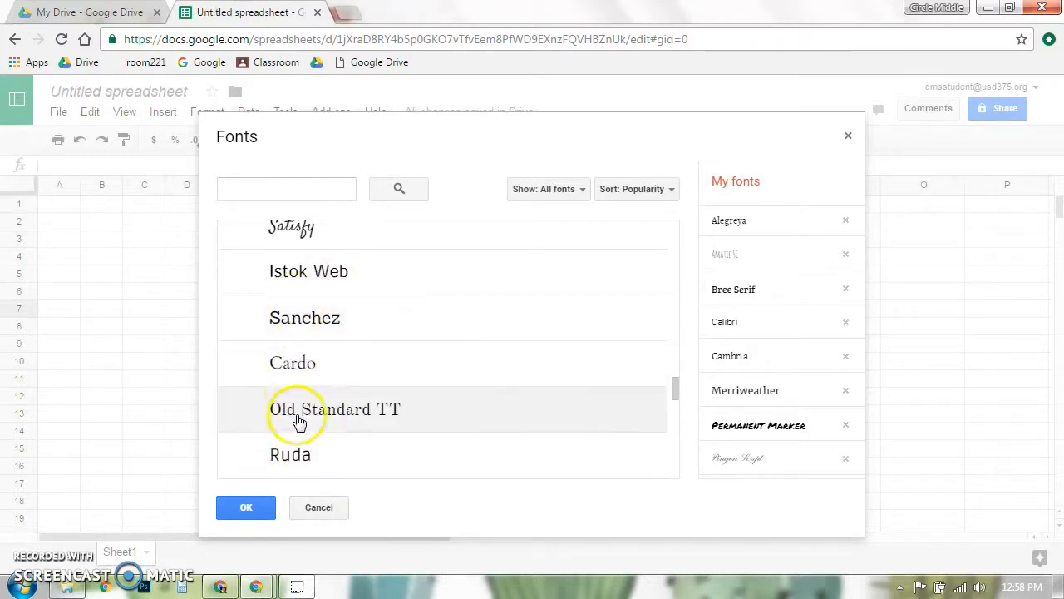
click(246, 507)
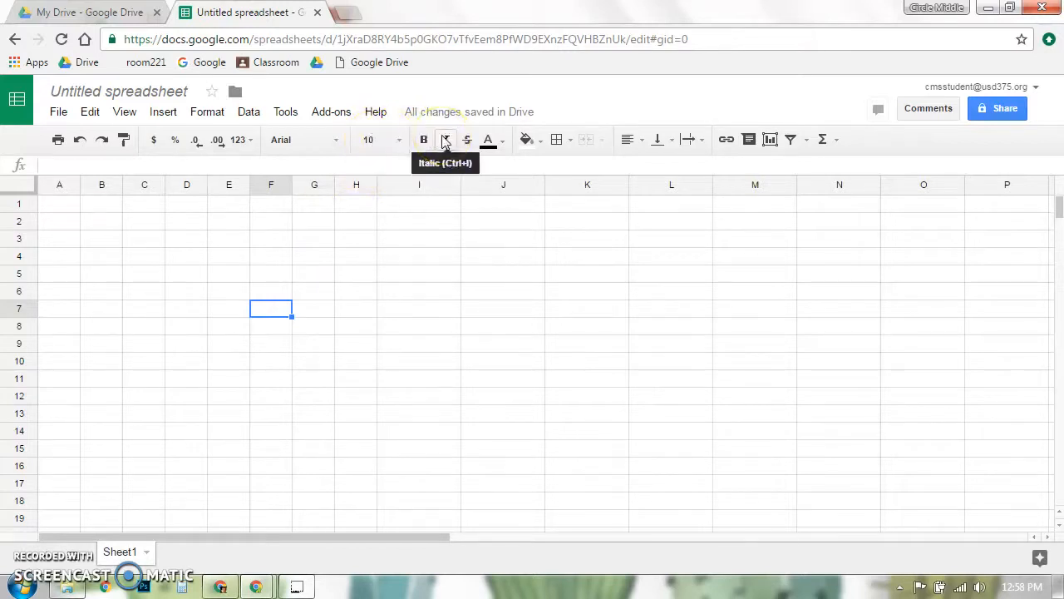
View the text colour choices, and try selecting a range of cells across from column A and the range I2:I18
click(496, 143)
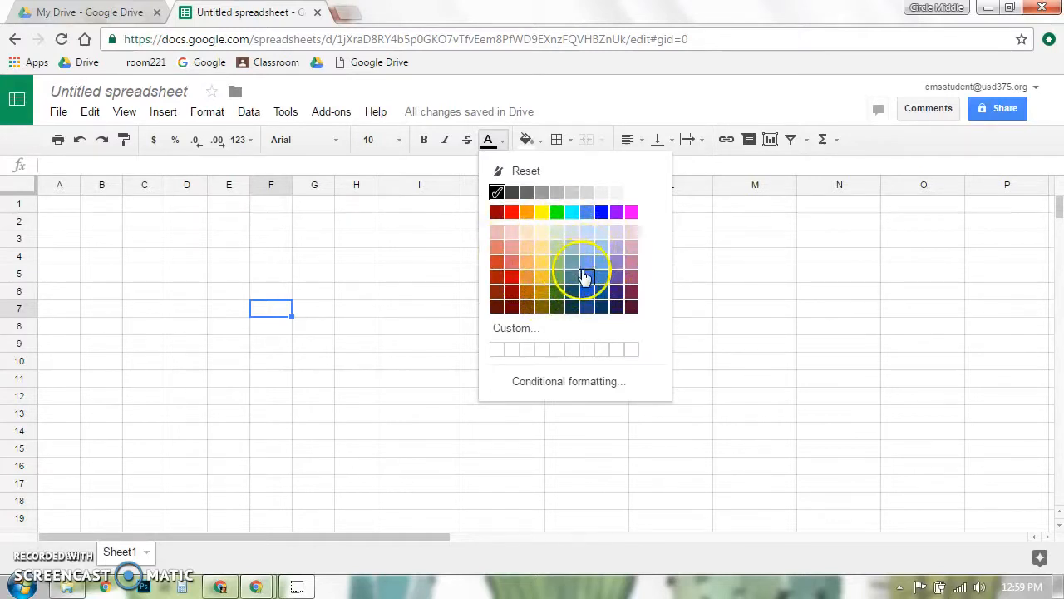
click(287, 290)
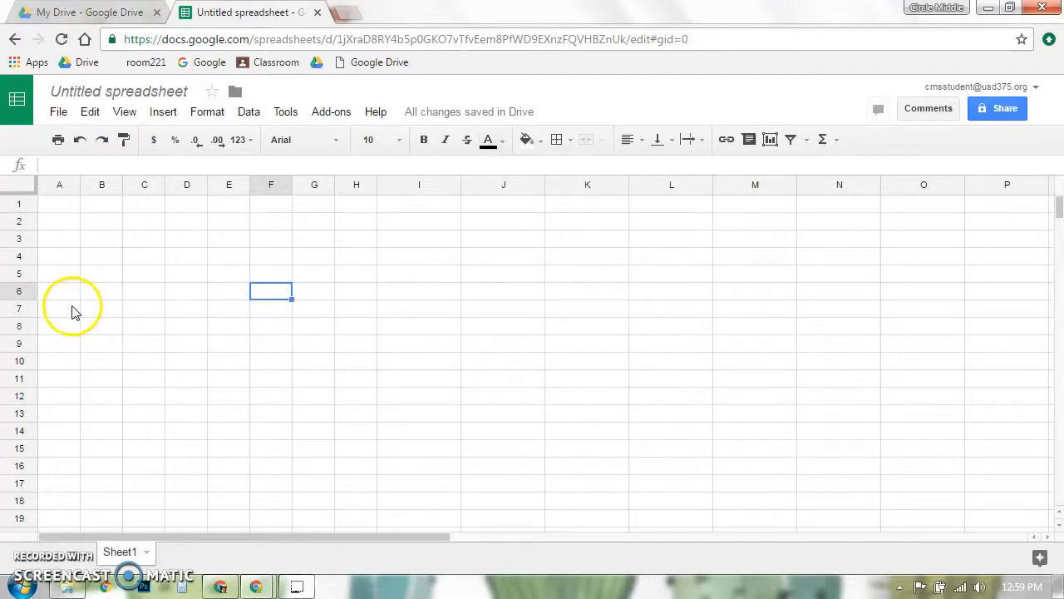
drag(54, 309, 499, 326)
drag(419, 220, 458, 505)
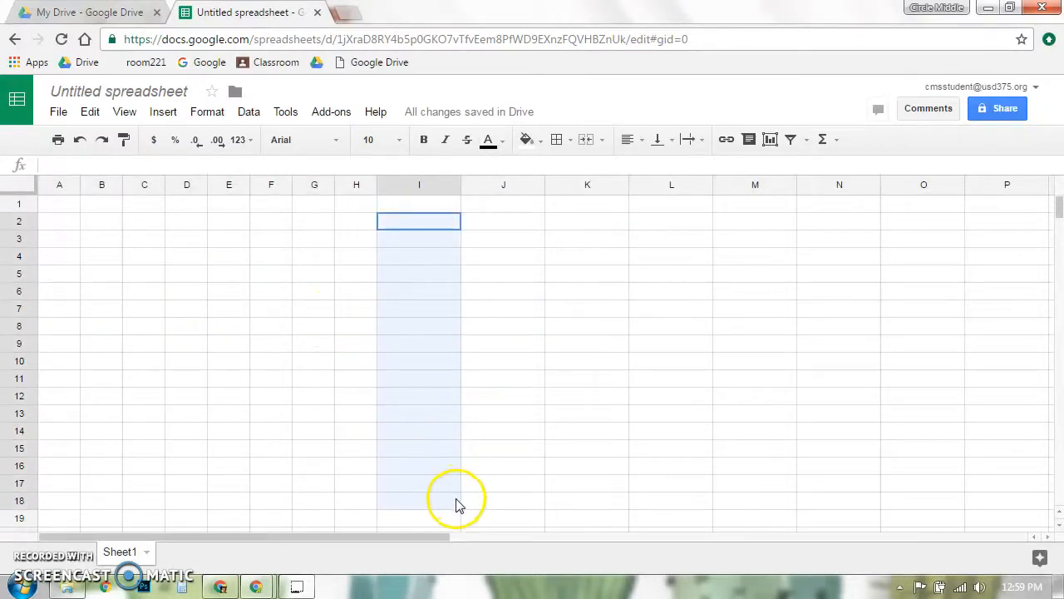
click(191, 344)
Fill cells A8:J8 with a medium cornflower blue and deselect the range
drag(60, 330, 537, 340)
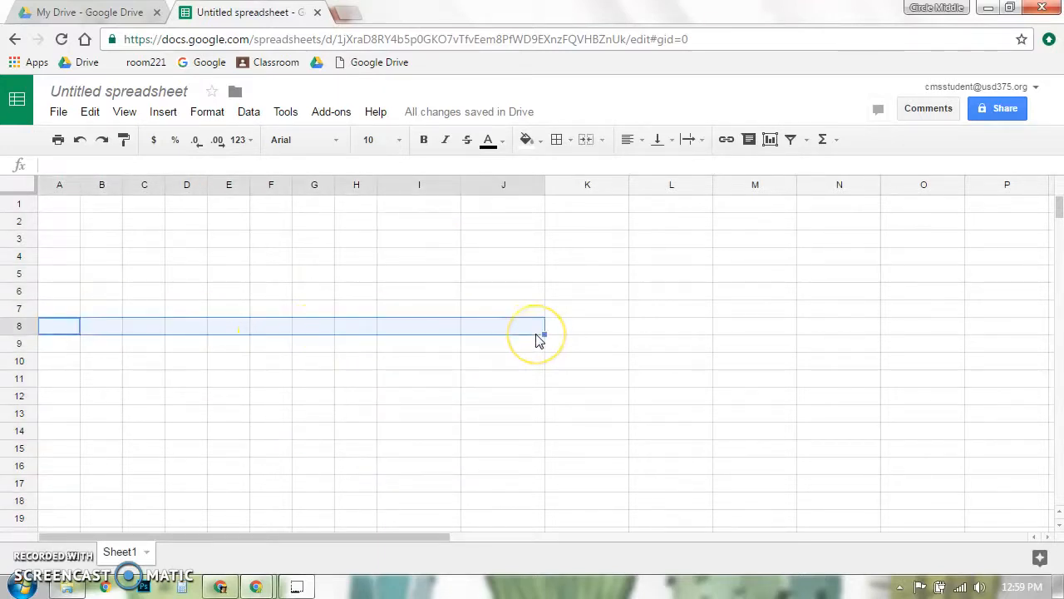
click(542, 142)
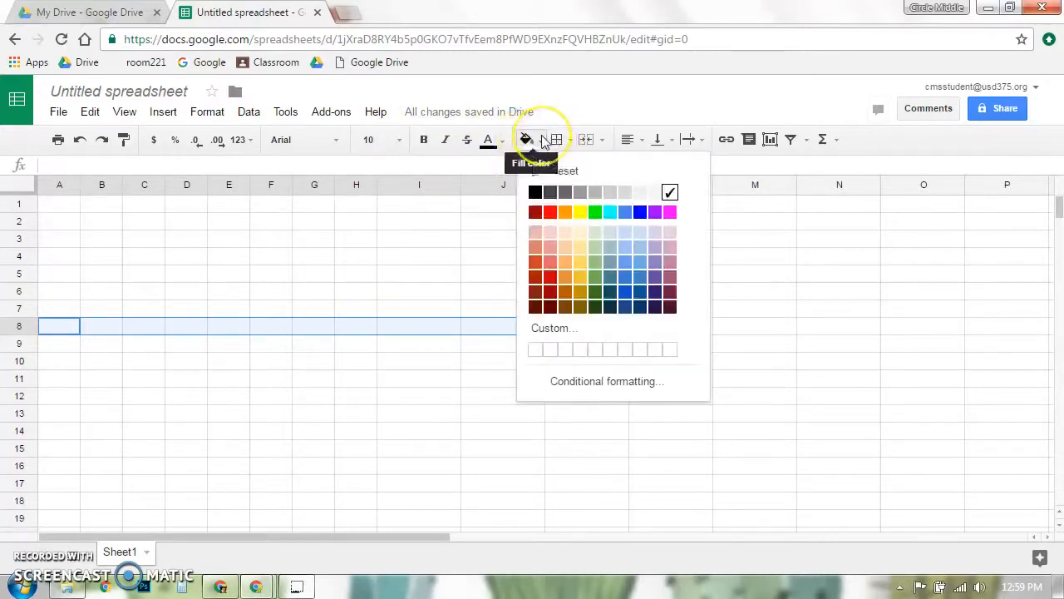
click(625, 278)
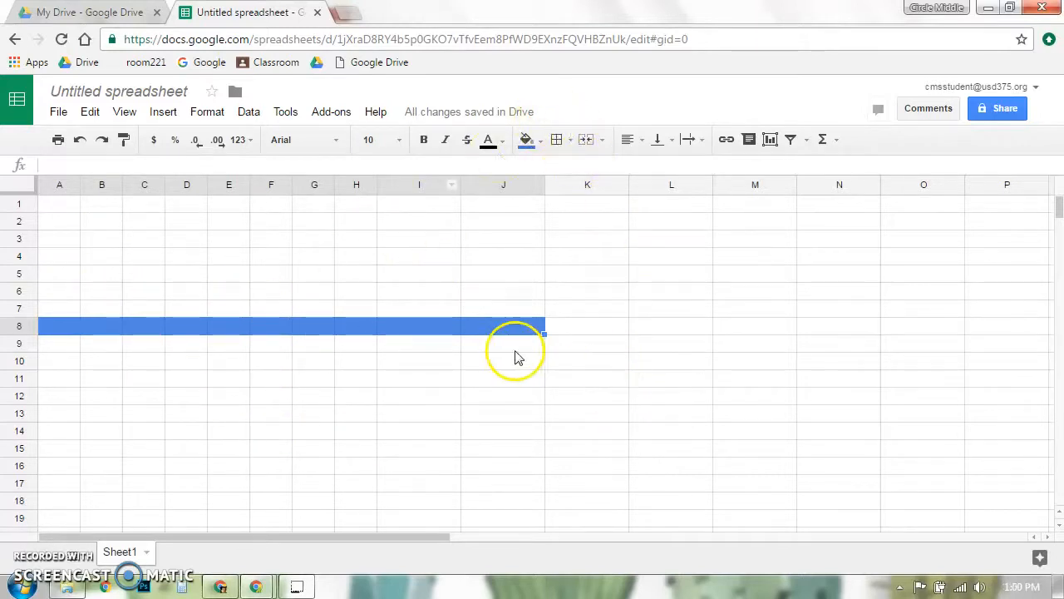
click(420, 402)
Apply a black bottom border to the blue cells A8:J8
drag(64, 328, 488, 330)
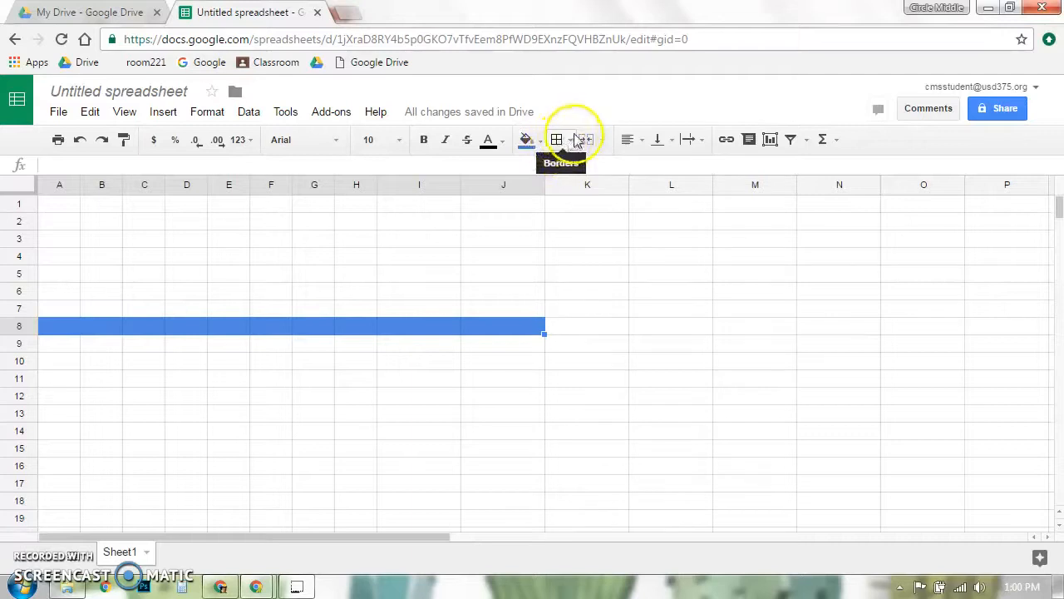
click(573, 141)
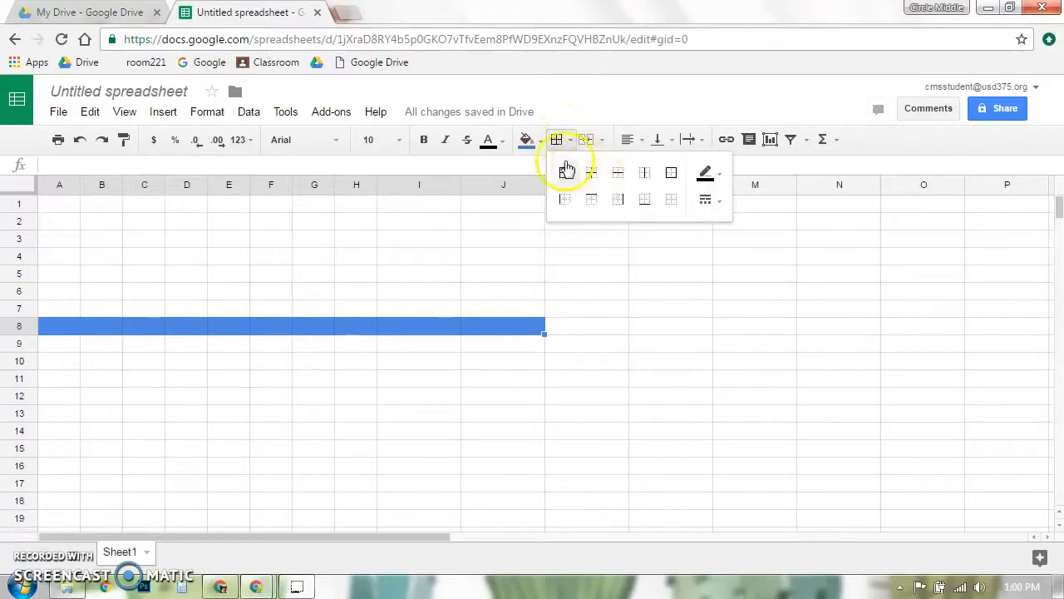
click(645, 201)
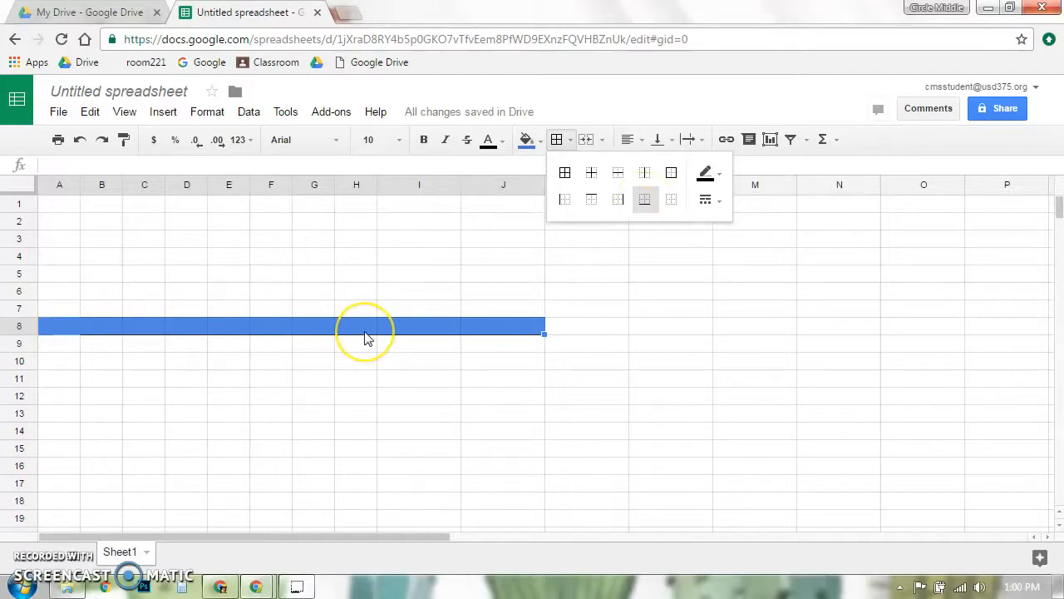
Apply the black bottom border separately to cell A8 and deselect it
click(56, 329)
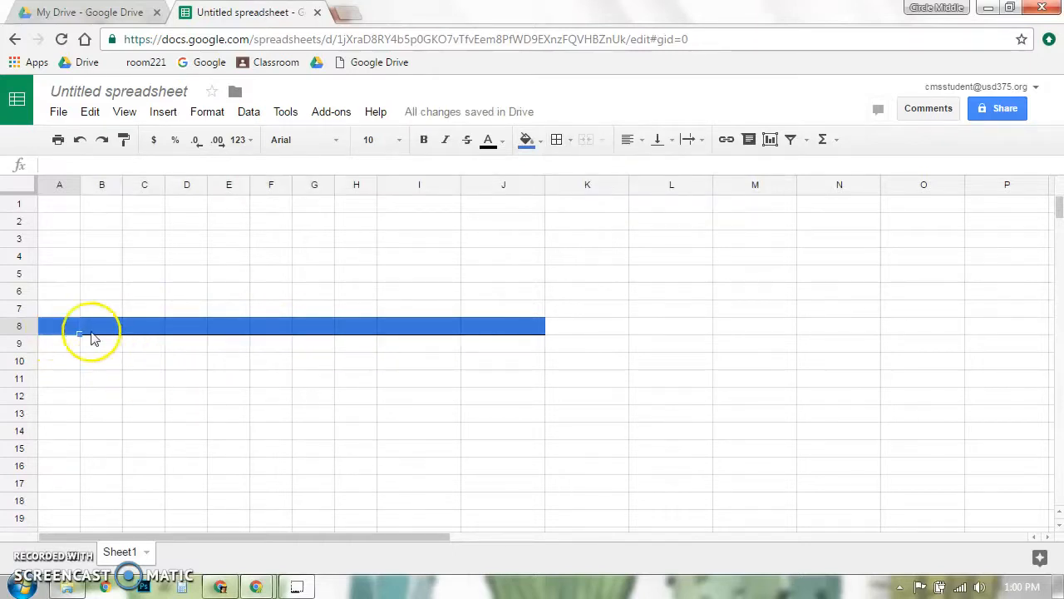
click(569, 140)
click(646, 200)
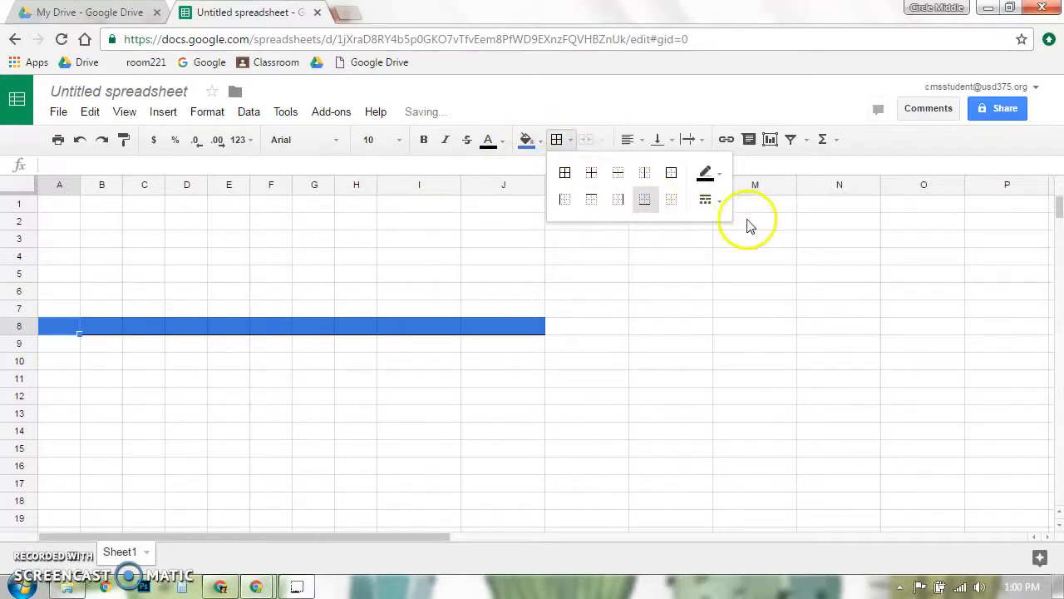
click(91, 360)
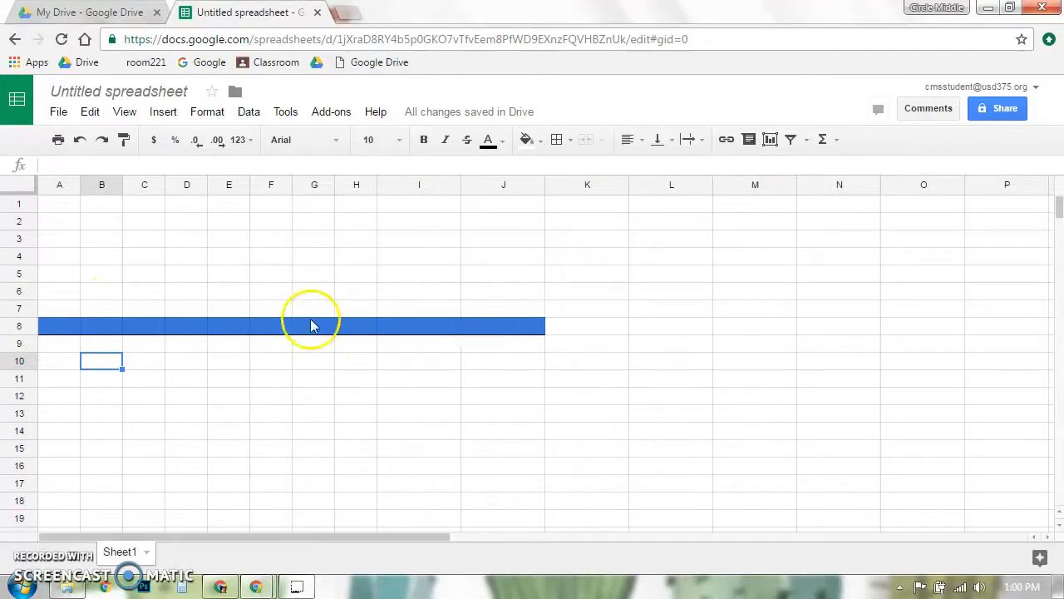
Set the border colour to dark blue and apply it as a bottom border to cells A8:J8
drag(69, 329, 494, 333)
click(570, 139)
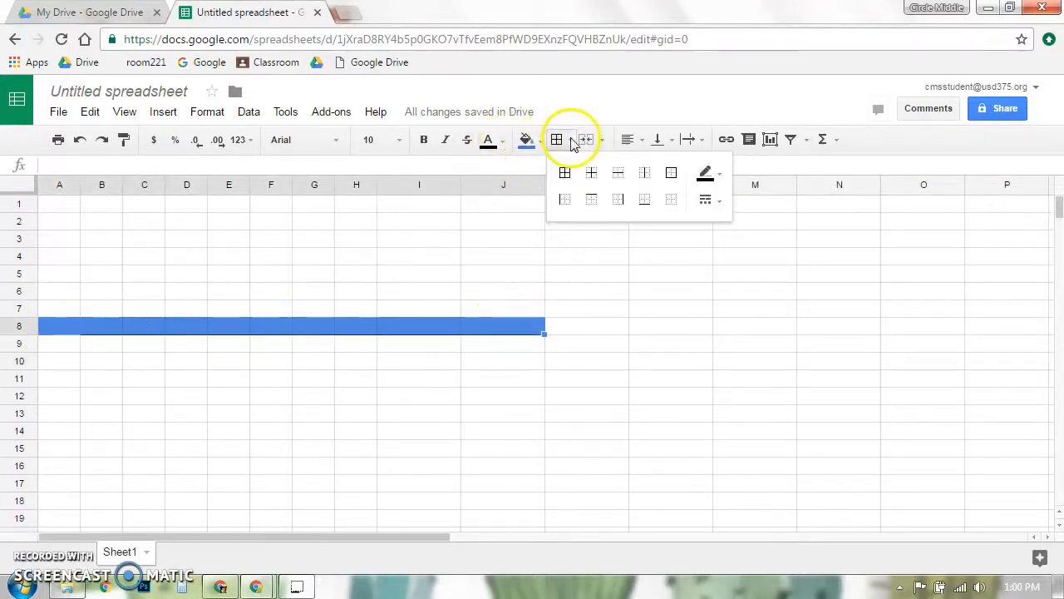
click(720, 175)
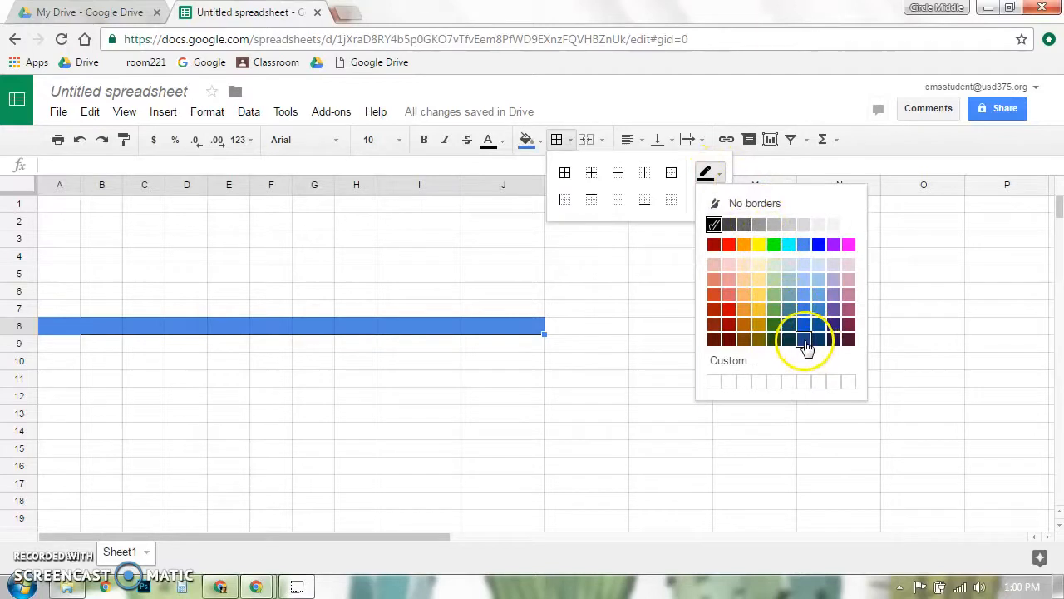
click(804, 339)
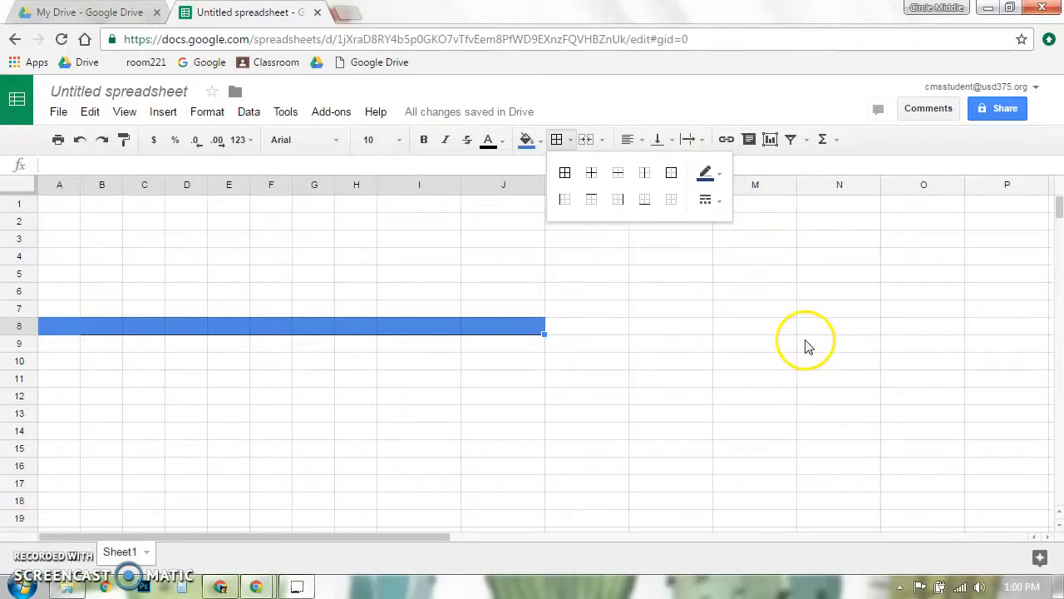
click(705, 176)
click(705, 176)
click(645, 201)
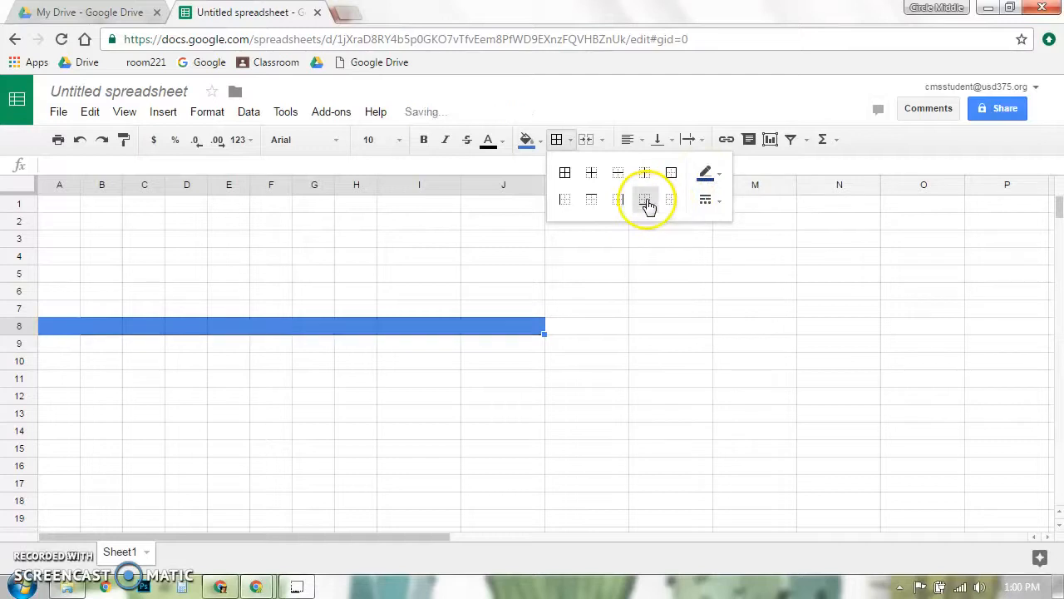
click(372, 347)
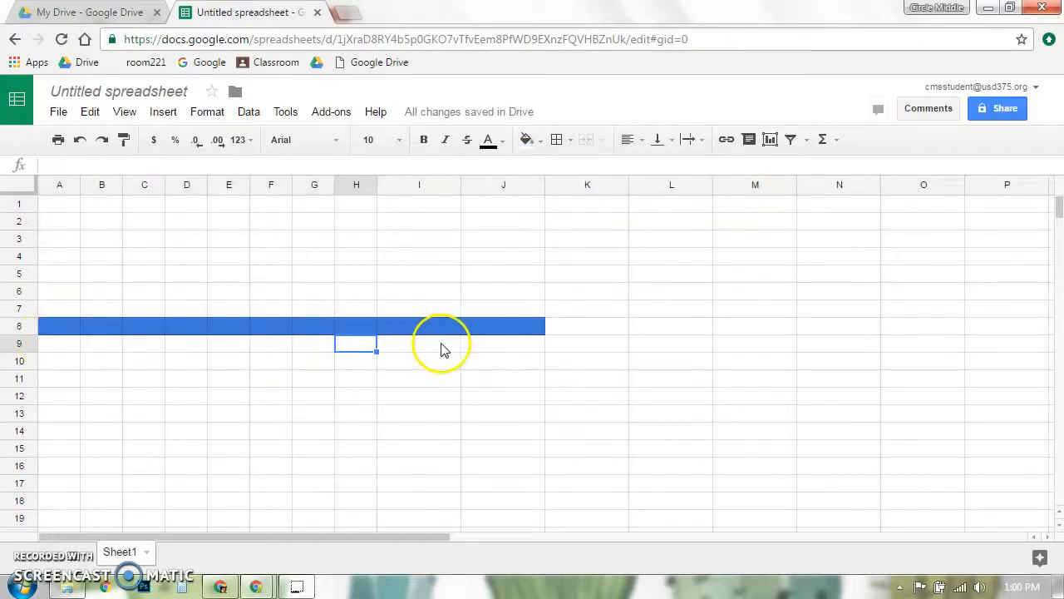
Apply a dark blue bottom border to cells A13:J13 and deselect the range
drag(68, 415, 464, 413)
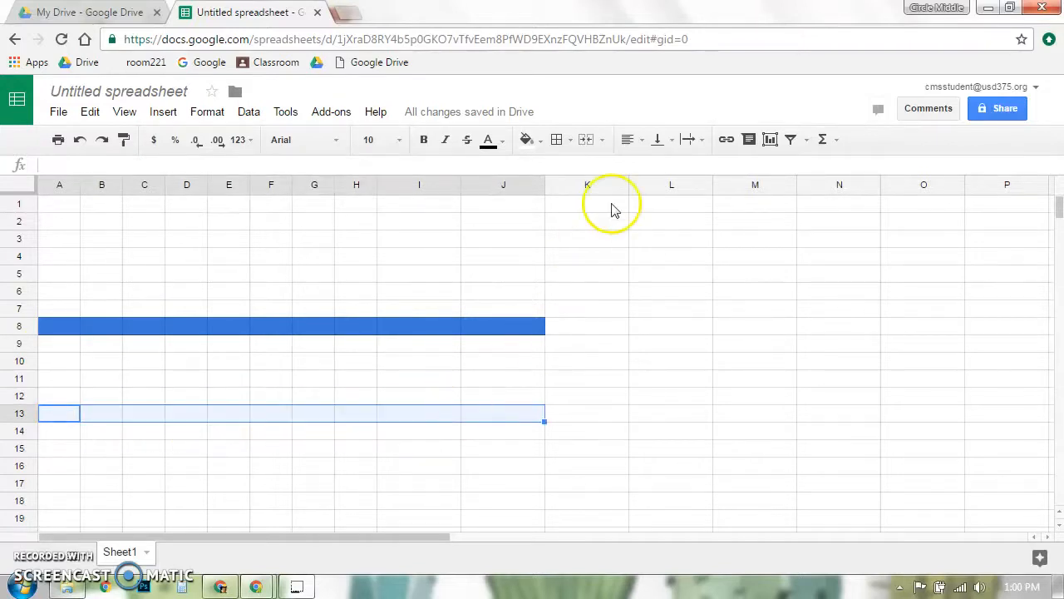
click(566, 140)
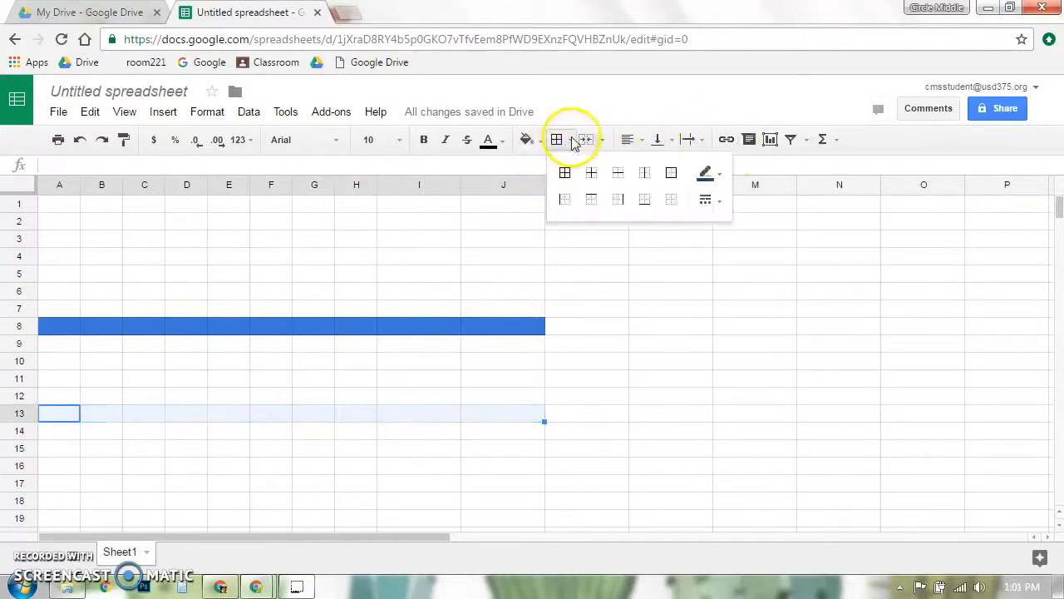
click(642, 210)
click(565, 345)
drag(90, 413, 475, 416)
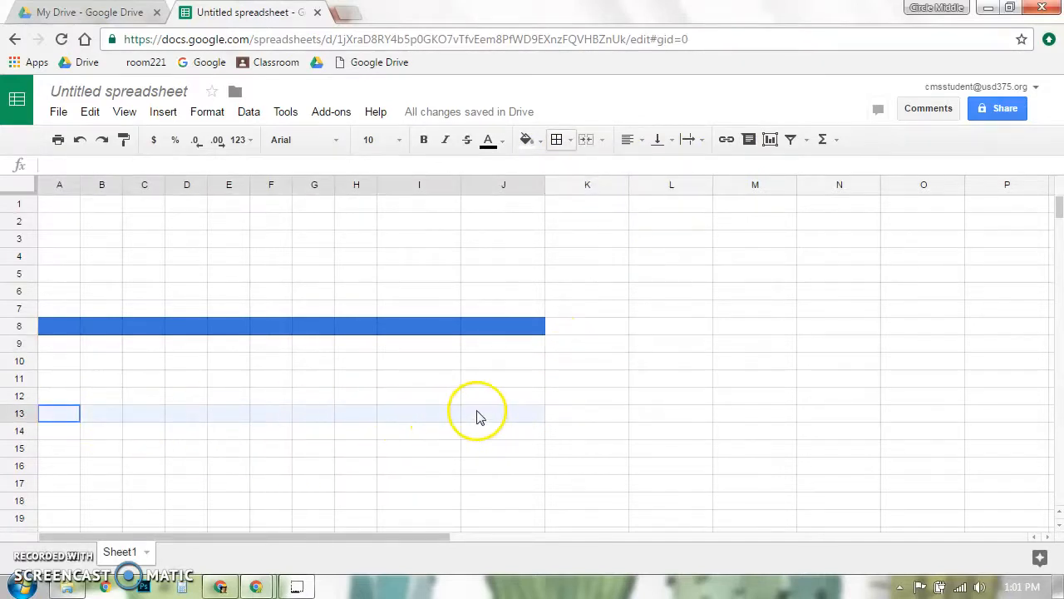
click(570, 142)
click(644, 200)
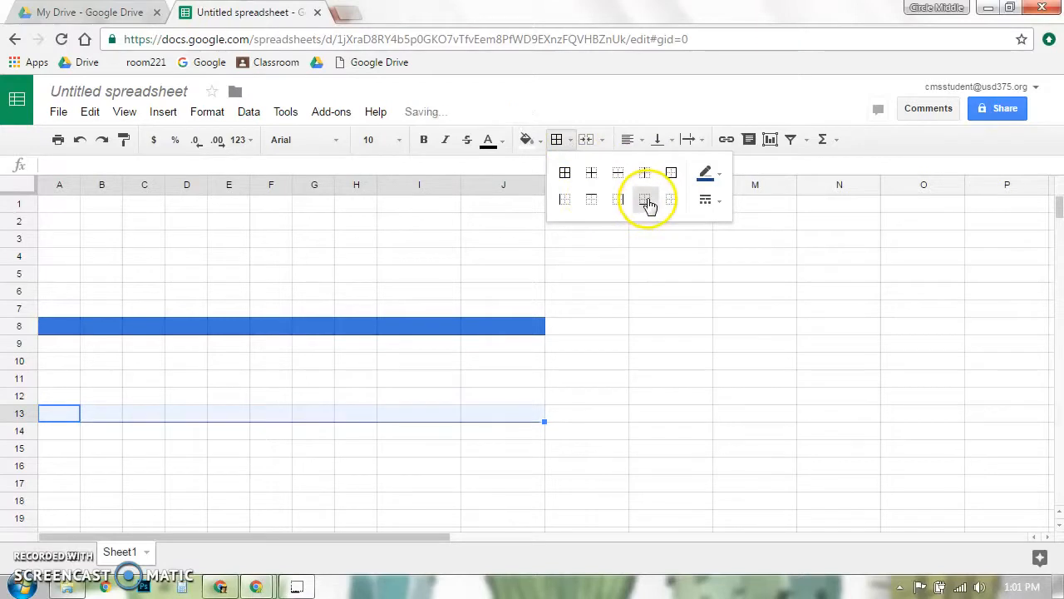
click(563, 359)
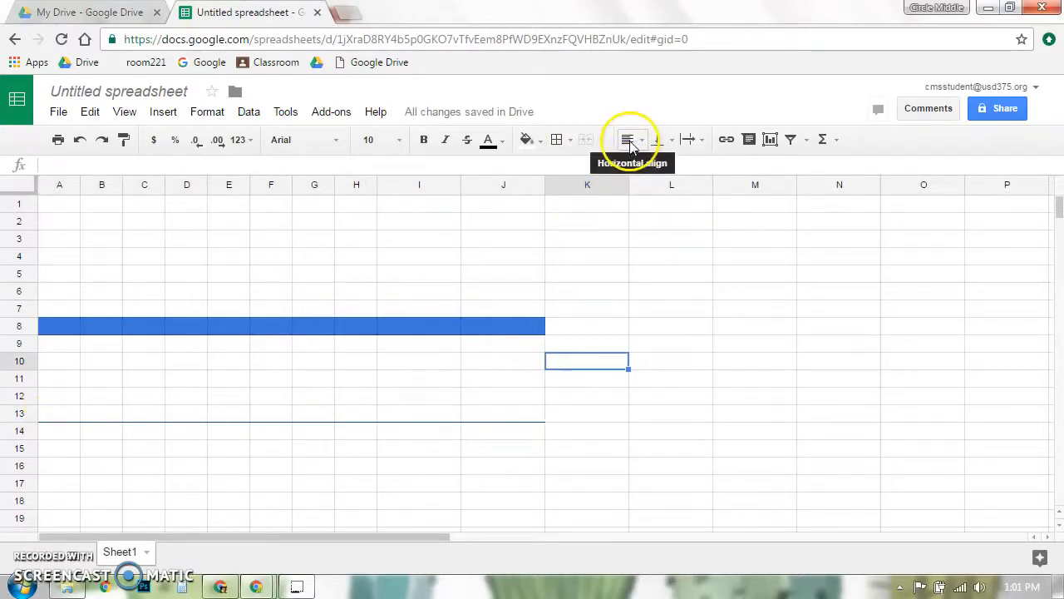
Enter a person's first name in cell E6, widen column E by about two thirds and reselect the cell
click(222, 296)
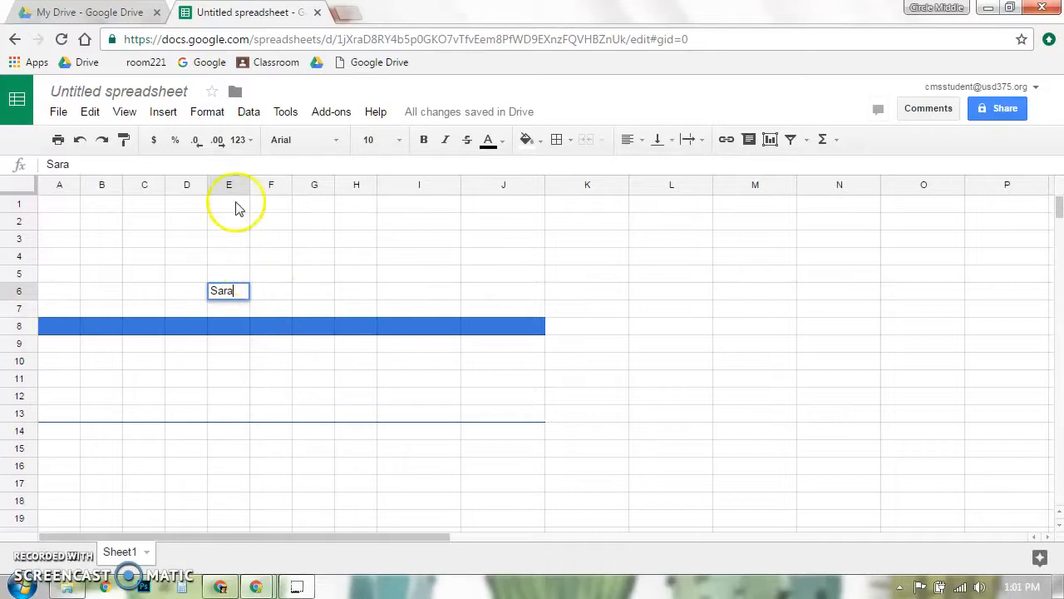
drag(249, 182, 276, 184)
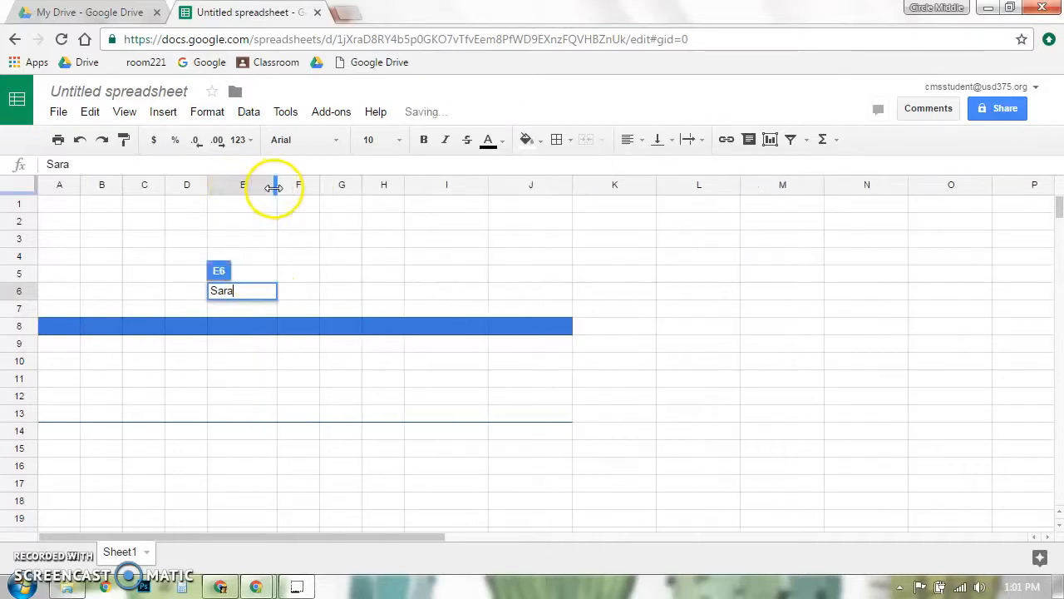
click(344, 294)
click(266, 293)
Try left, centre and right horizontal alignment on the name in cell E6
click(632, 140)
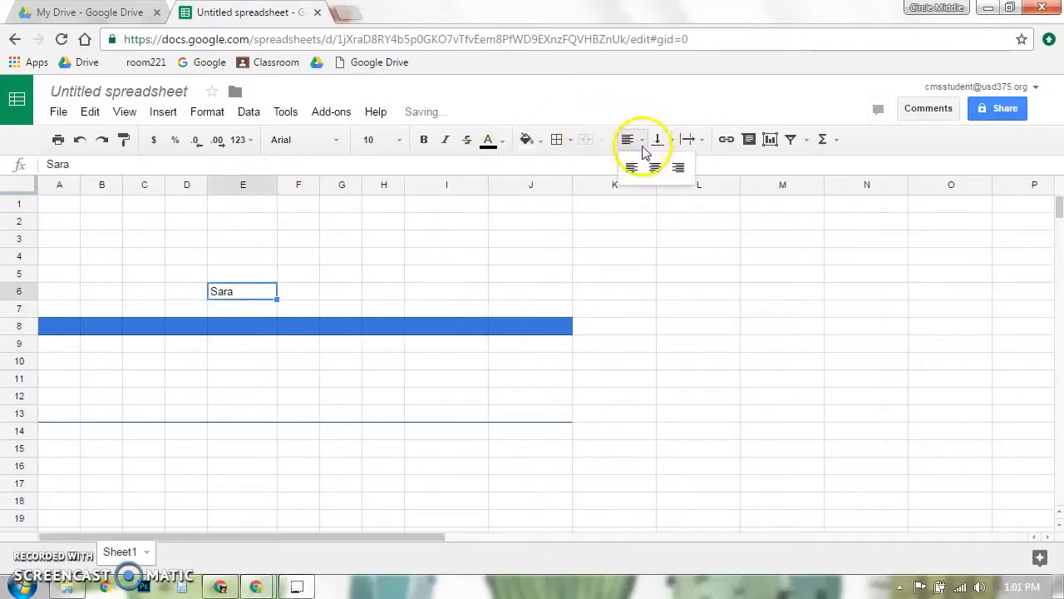
click(631, 171)
click(654, 170)
click(647, 143)
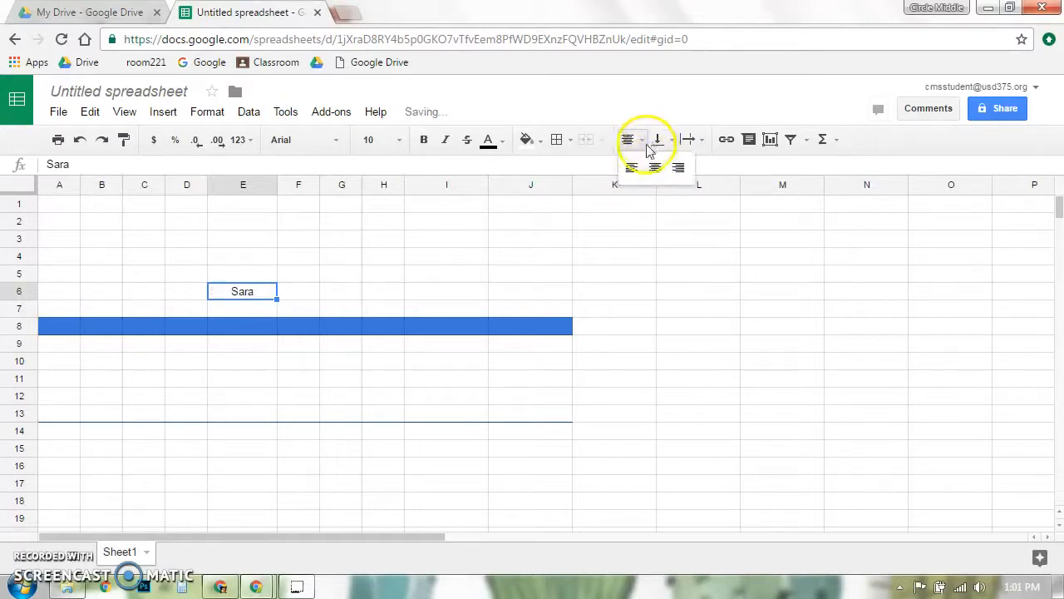
click(678, 169)
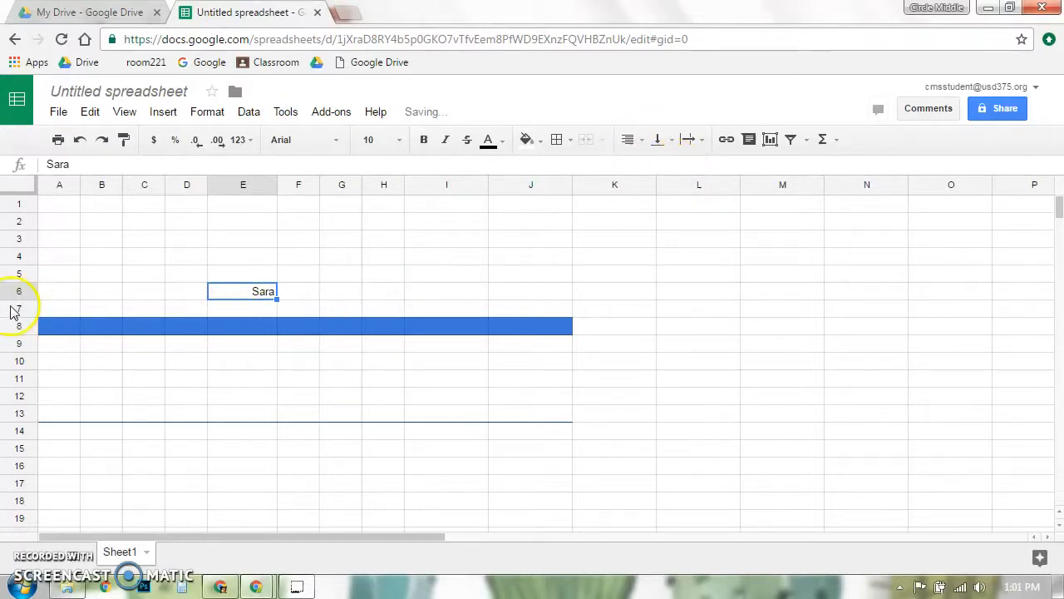
Increase the height of row 6 to more than twice that of the other rows and deselect the name cell
drag(15, 296, 17, 324)
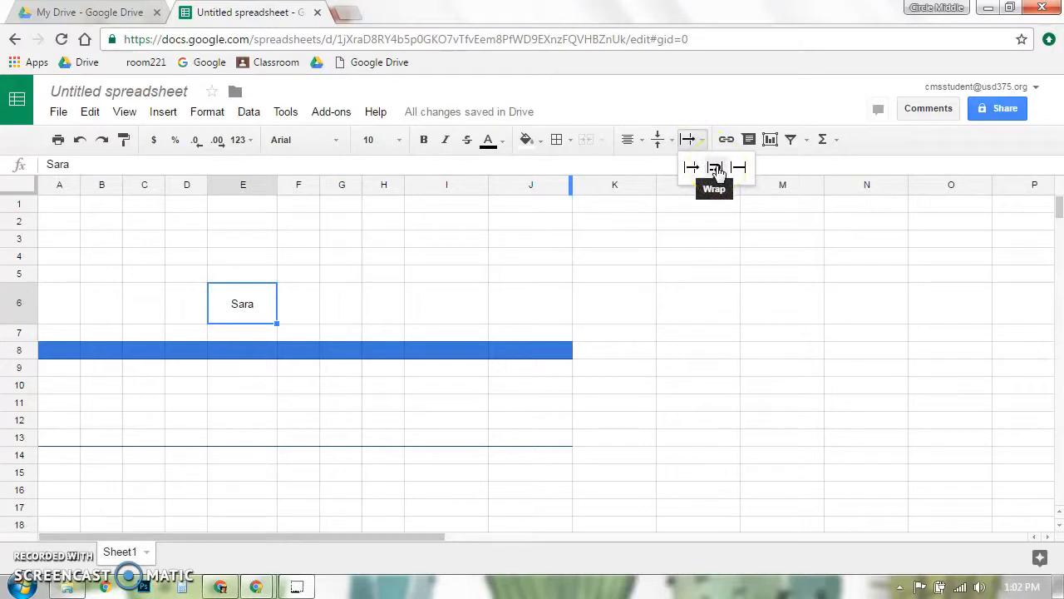
click(477, 333)
scroll(280, 408, down, 1)
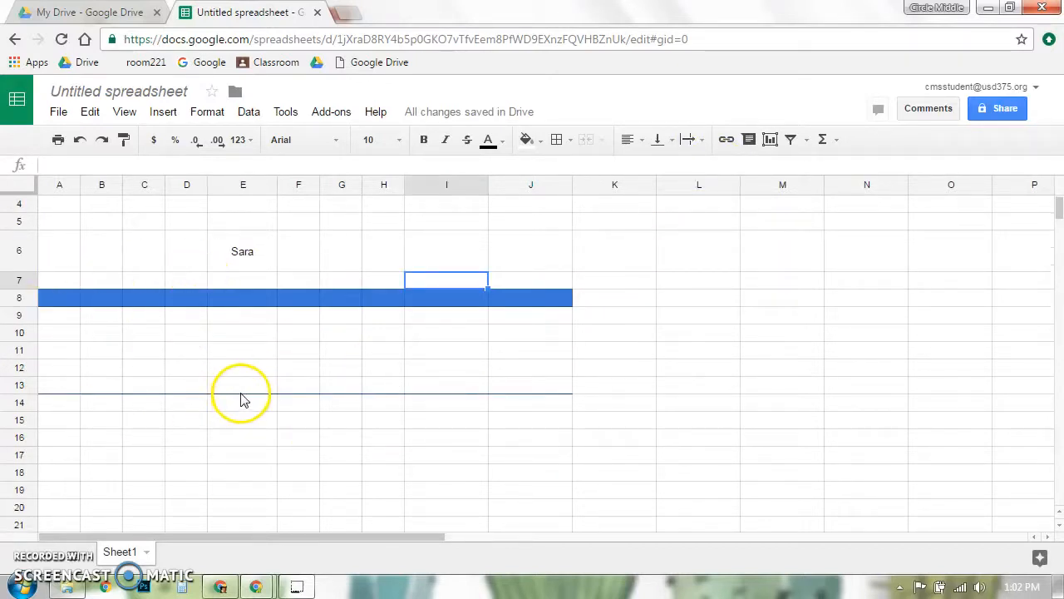
scroll(401, 320, down, 1)
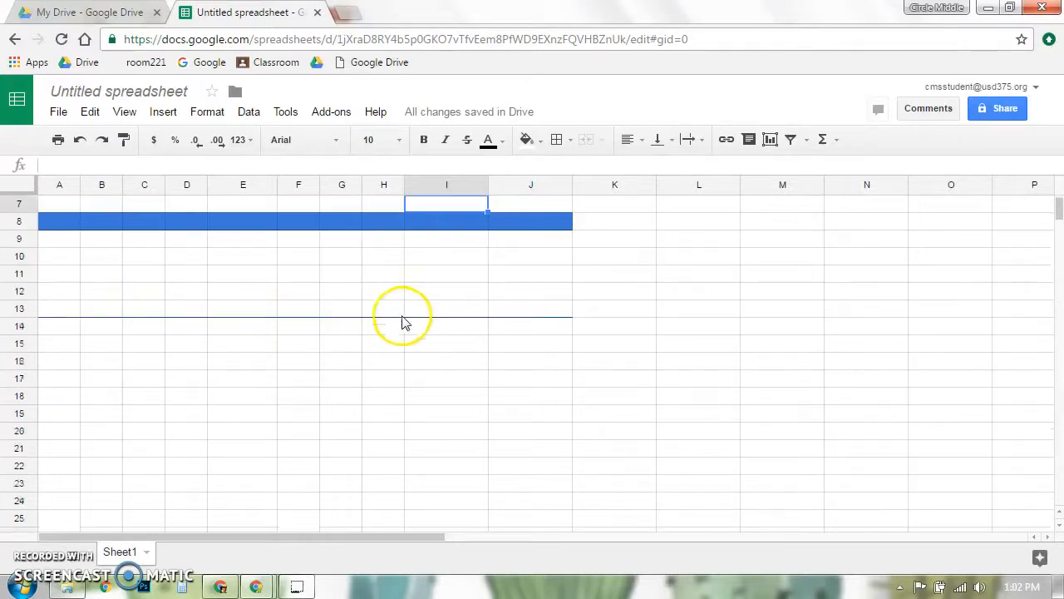
scroll(366, 370, up, 2)
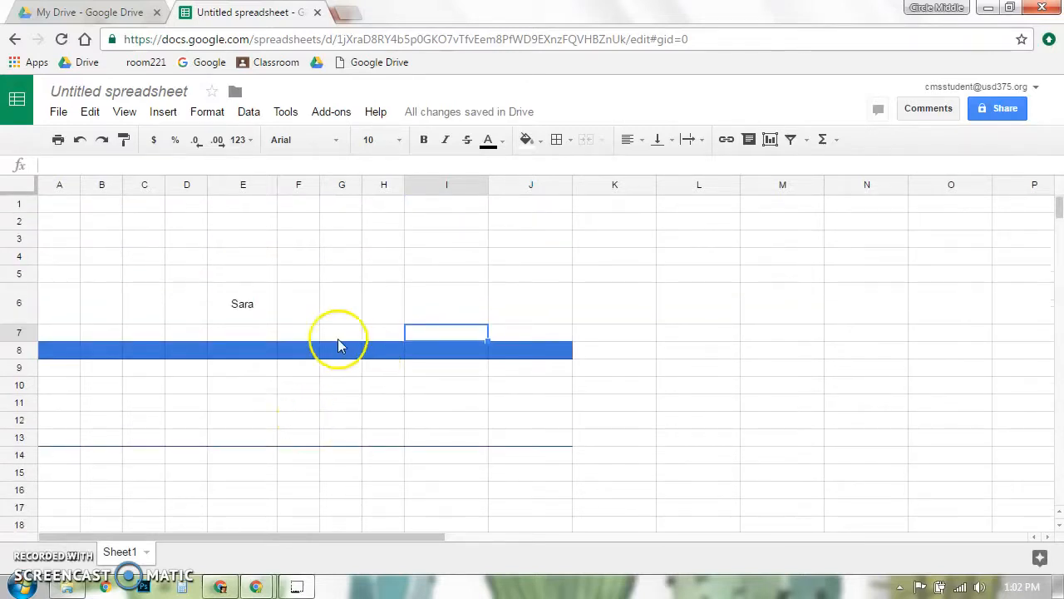
click(293, 436)
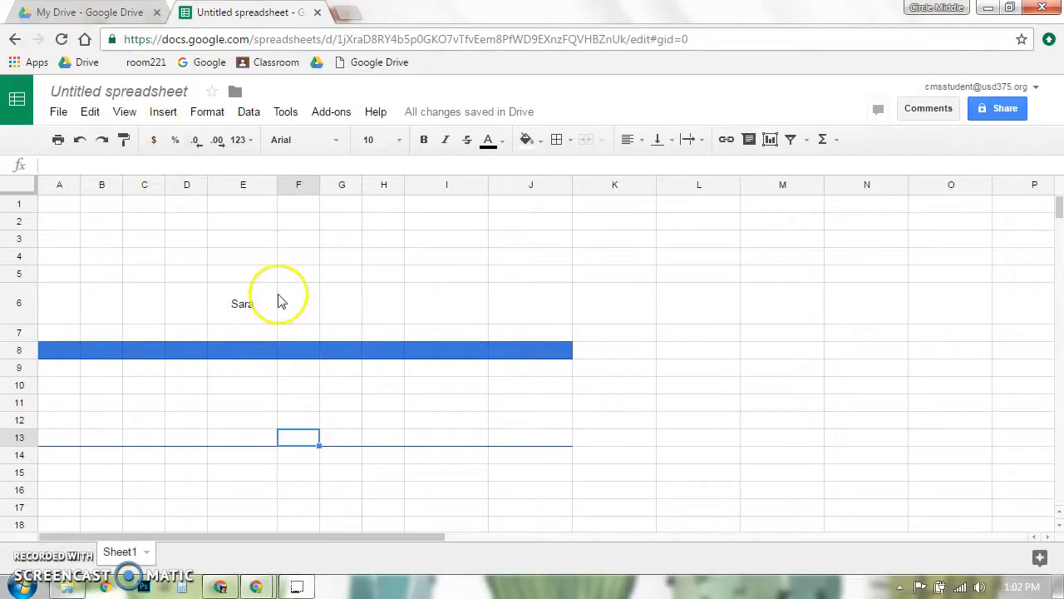
Restore the browser window from full screen, place it against the desktop's left side and size it to slightly over half the width
click(1011, 10)
drag(881, 46, 362, 19)
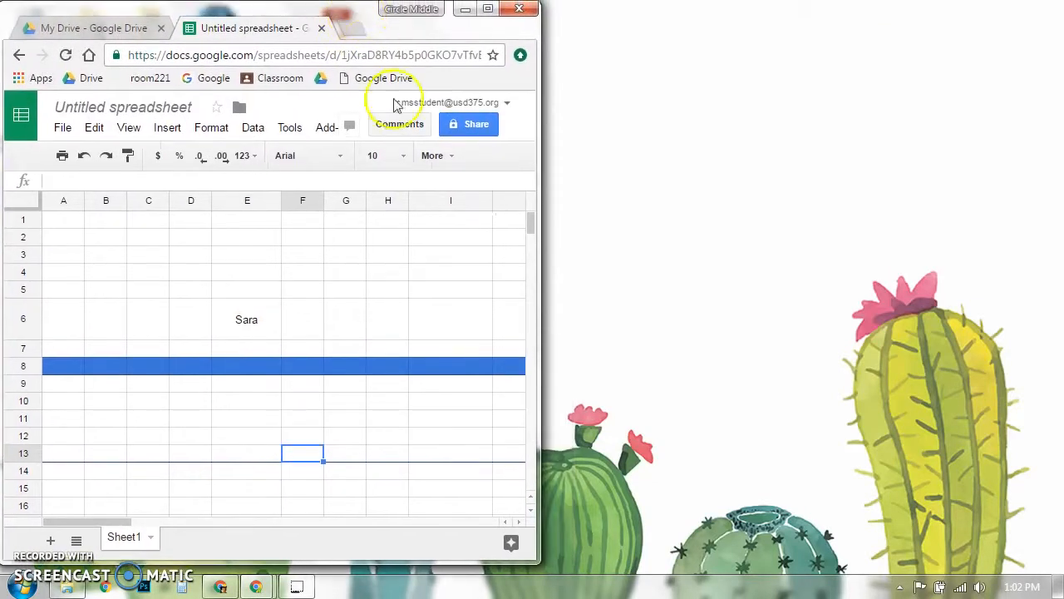
drag(539, 564, 572, 571)
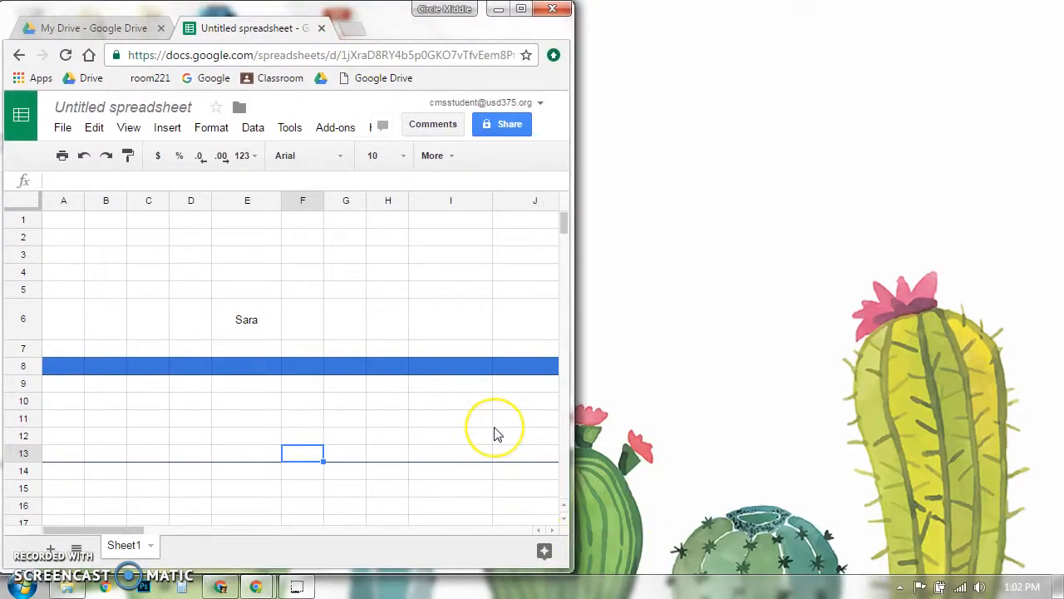
Set the page zoom to 90% and maximize the browser window
key(ctrl+plus)
key(ctrl+minus)
key(ctrl+minus)
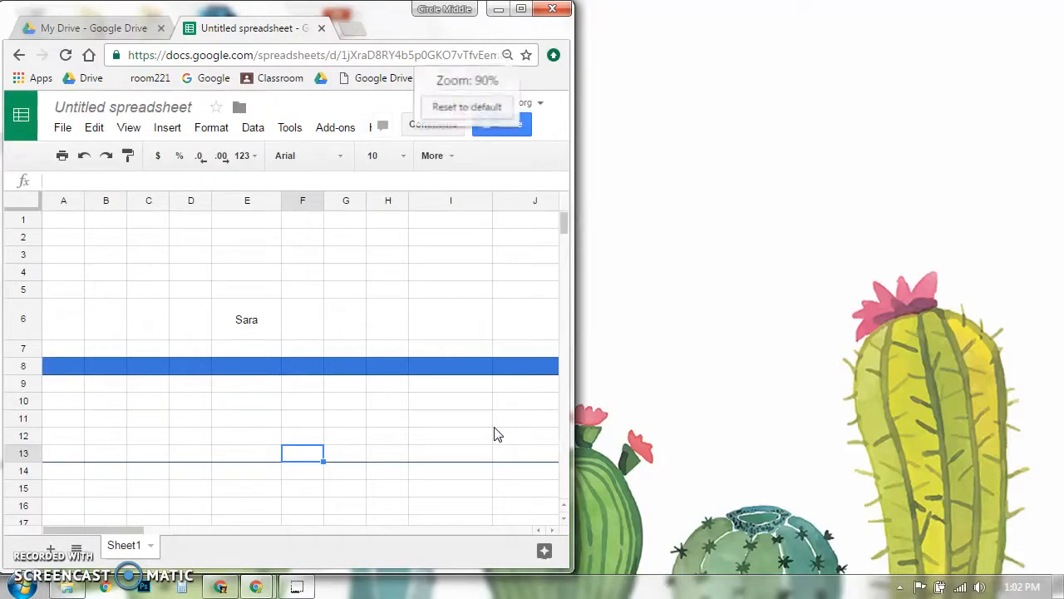
click(695, 17)
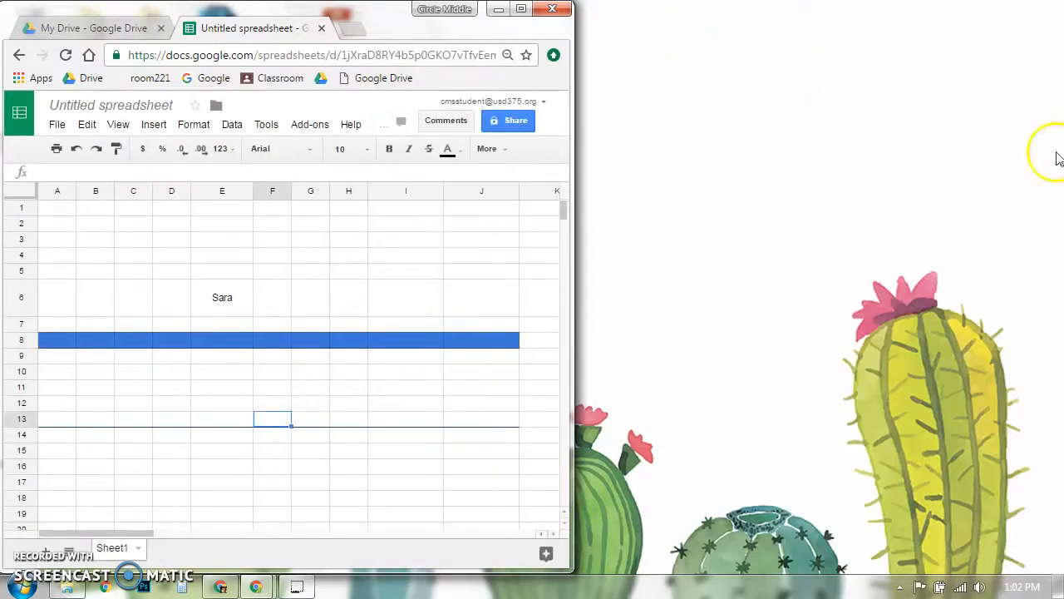
click(521, 8)
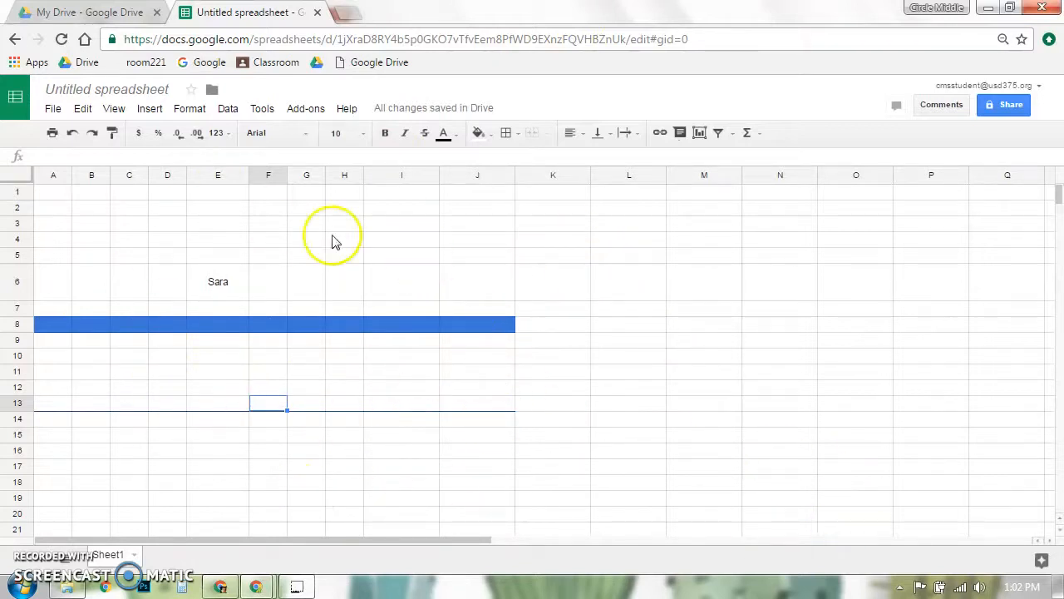
Select column K and narrow column I to about half its width, matching columns F to H
click(552, 176)
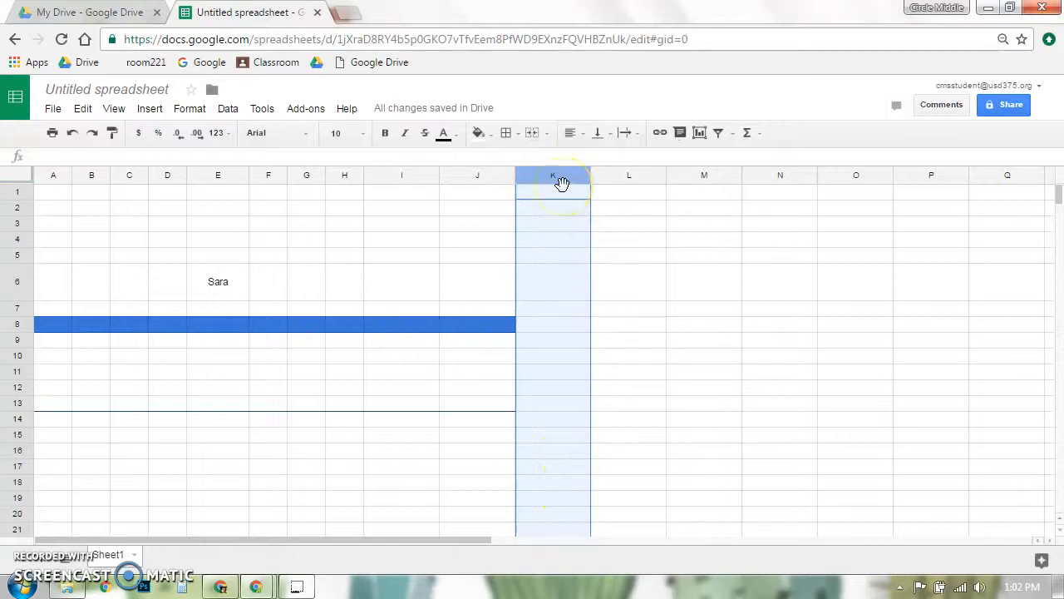
drag(439, 176, 403, 175)
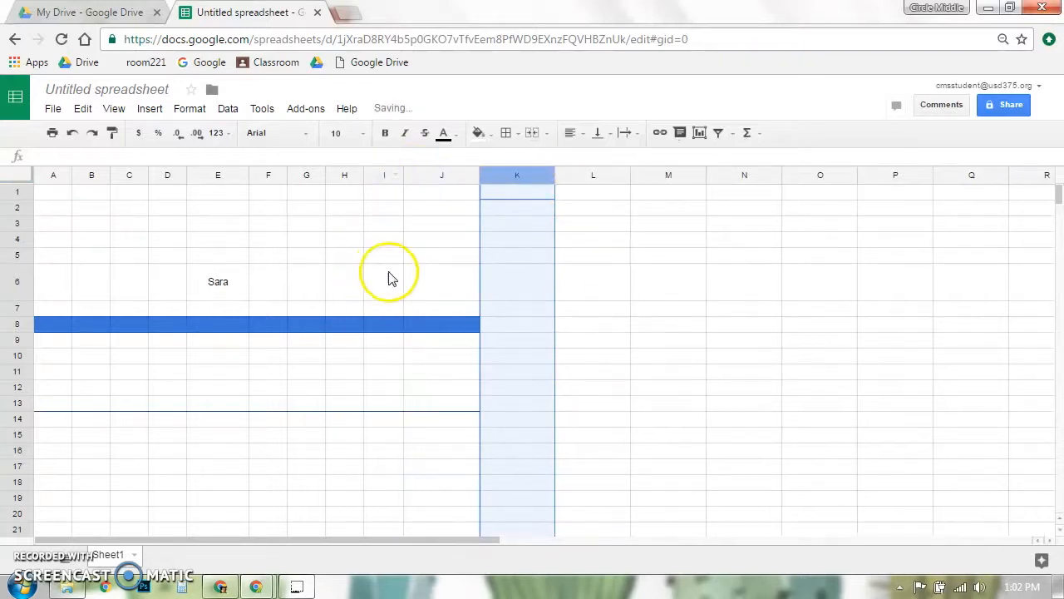